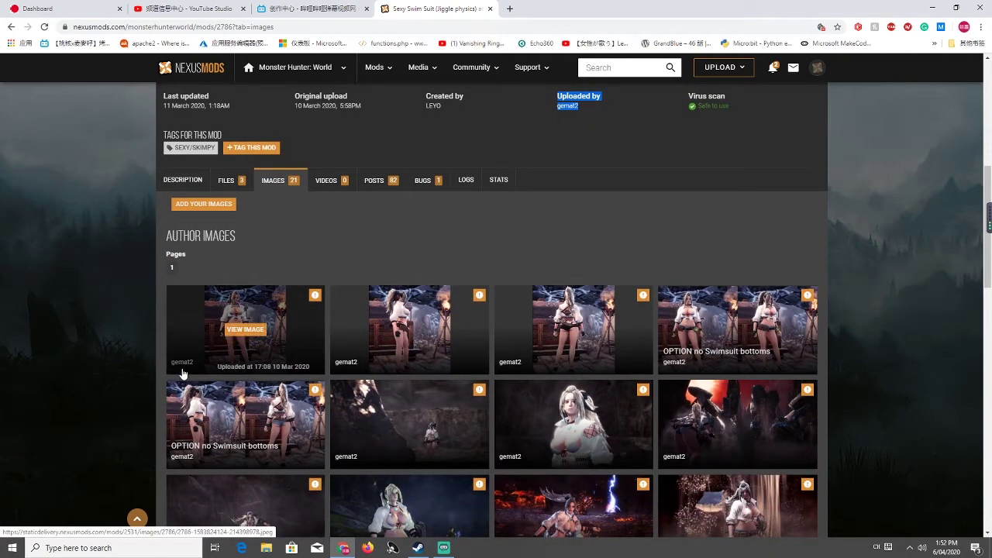
Browse the author images of the Sexy Swim Suit mod at full size, including the "OPTION no Swimsuit bottoms" picture
click(257, 334)
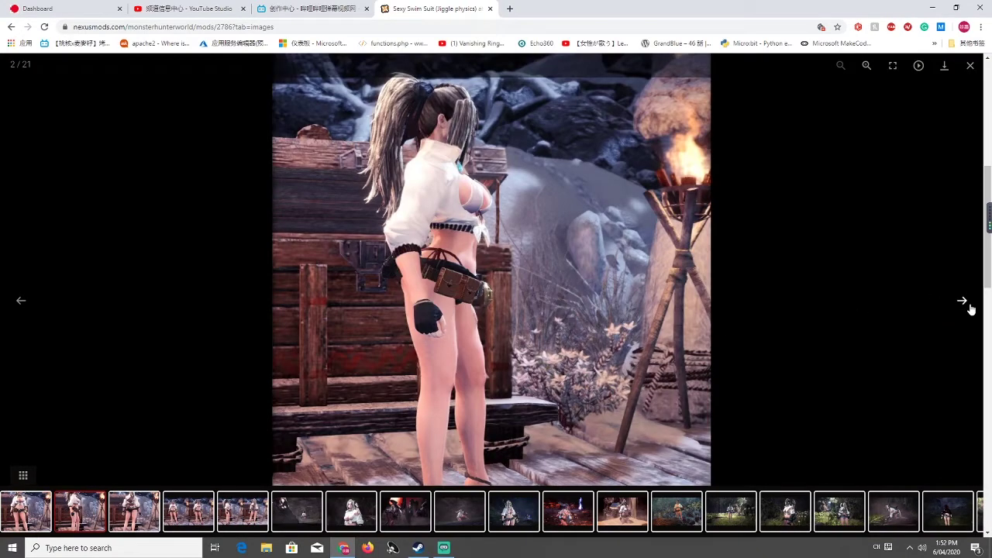
click(971, 309)
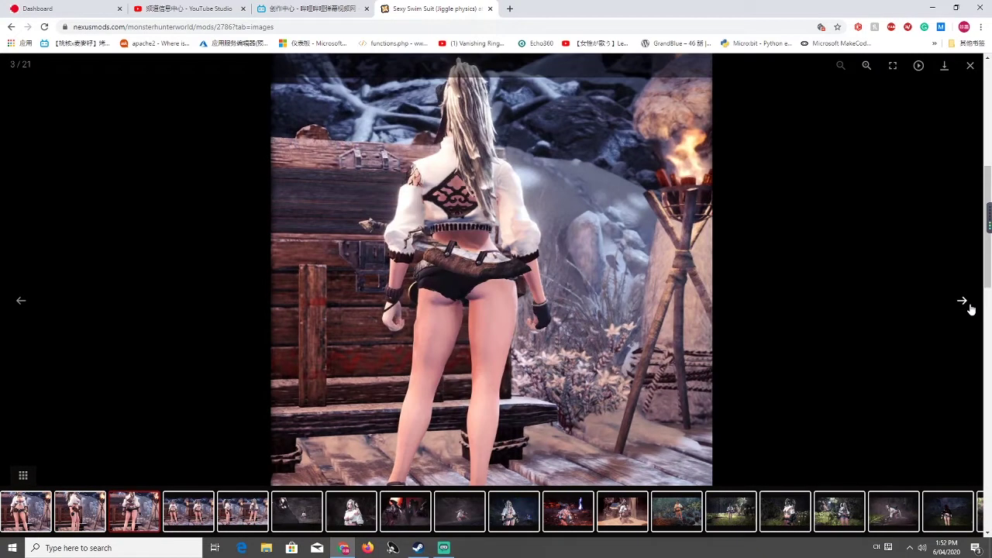
click(970, 309)
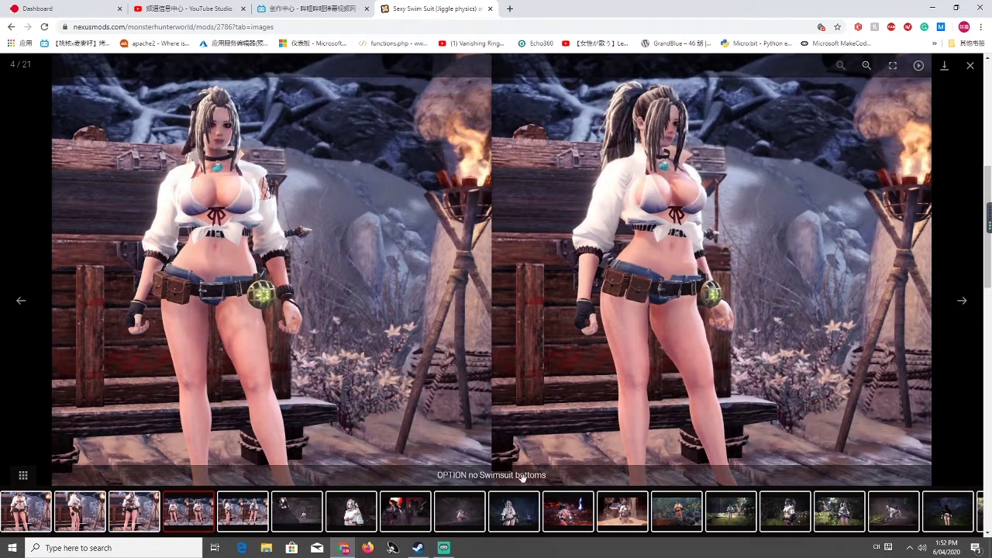
click(22, 302)
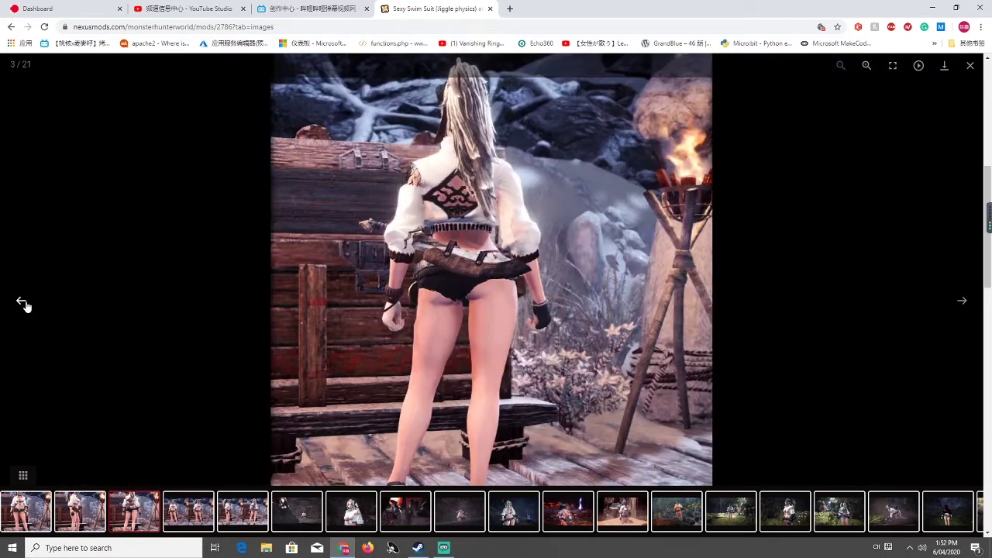
click(23, 302)
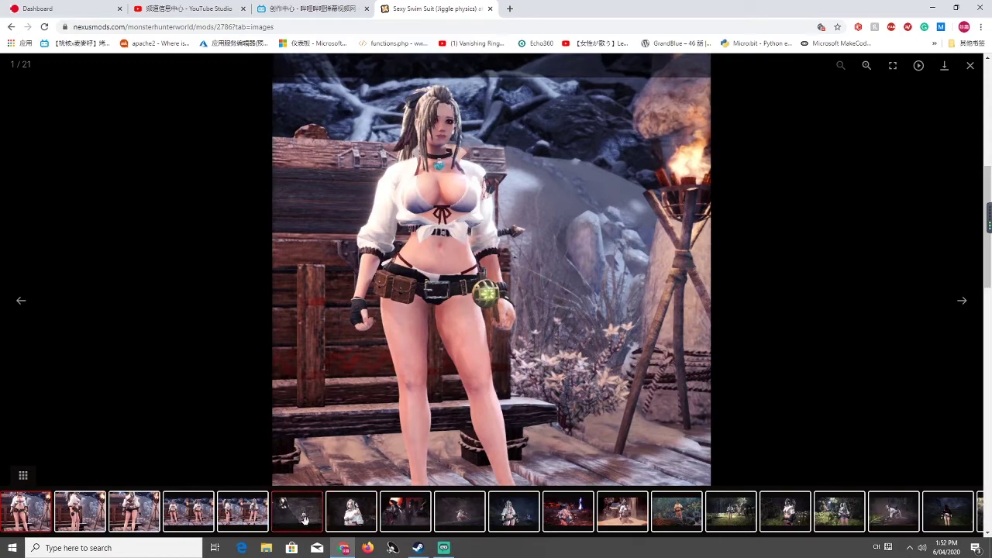
click(349, 515)
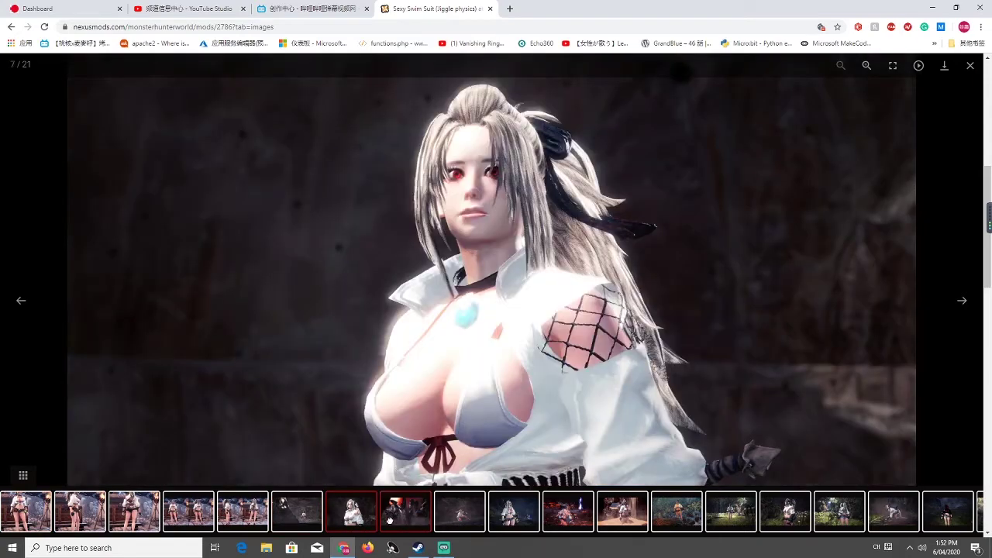
click(399, 518)
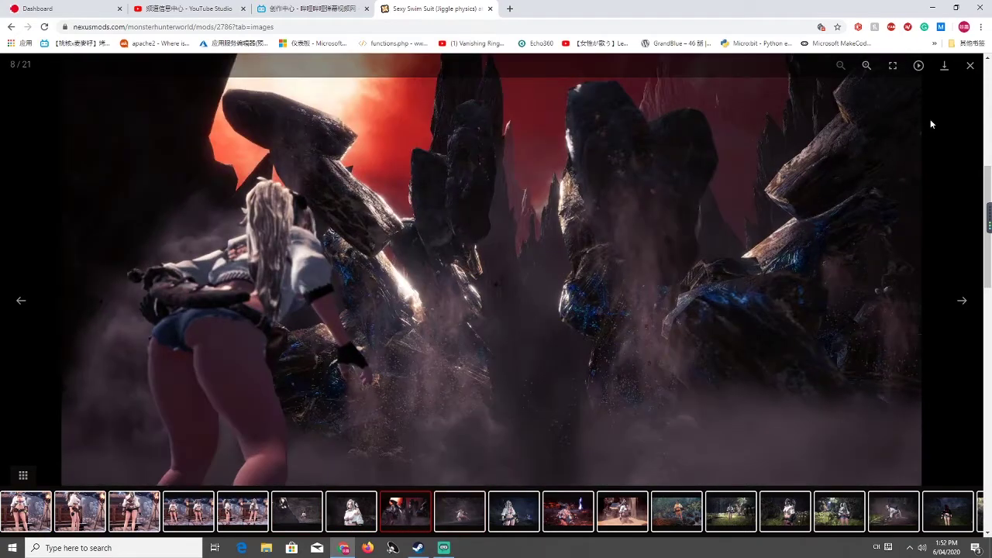
click(970, 66)
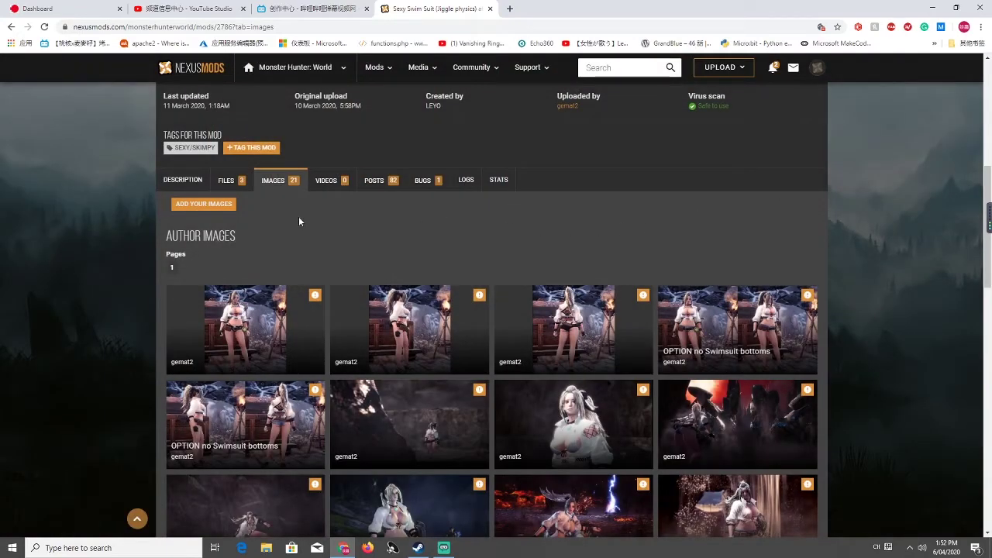
Open the mod's list of manual download files and look through its main and optional files
scroll(299, 220, up, 3)
click(803, 191)
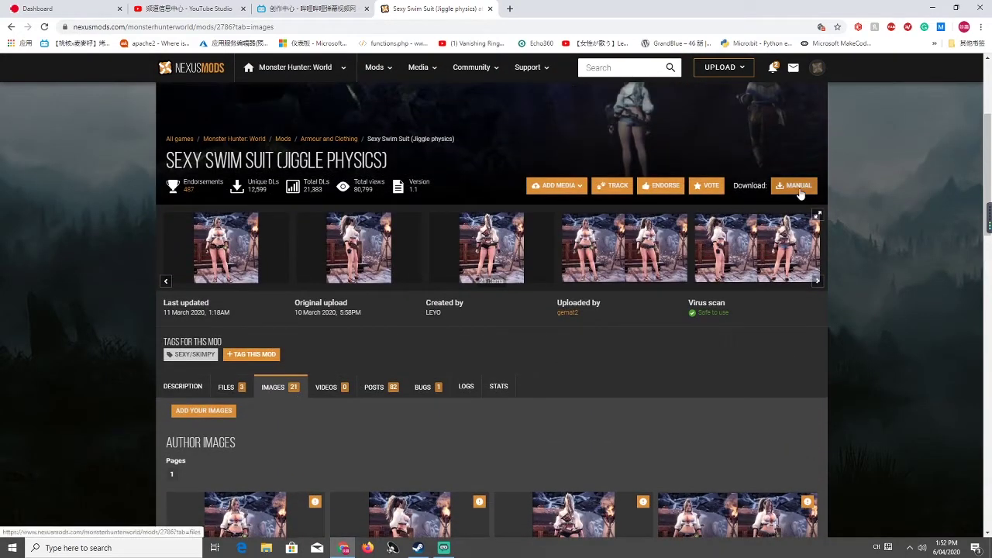
scroll(574, 348, down, 2)
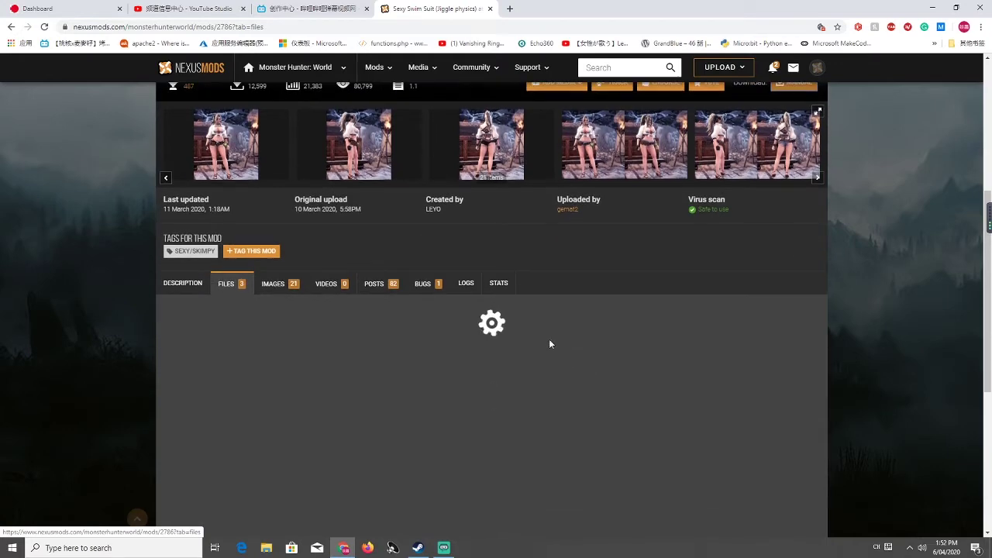
scroll(547, 337, down, 1)
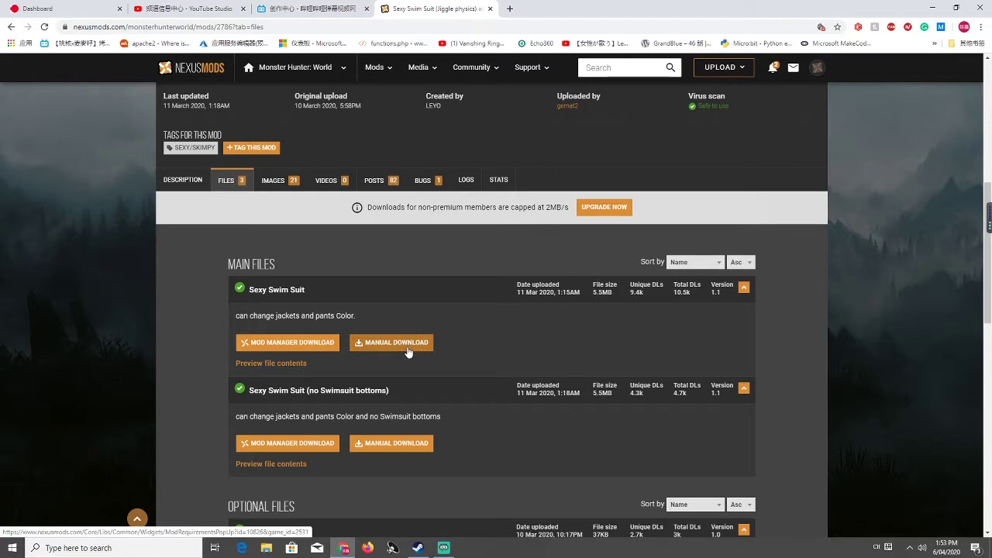
scroll(408, 351, down, 2)
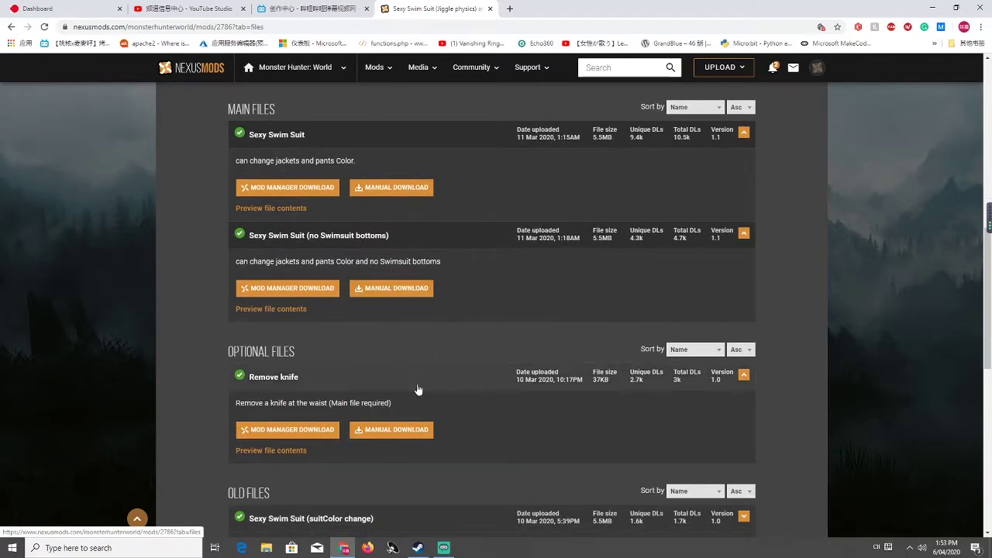
Request the manual download of the main Sexy Swim Suit file and accept the Iceborne requirement notice
click(400, 198)
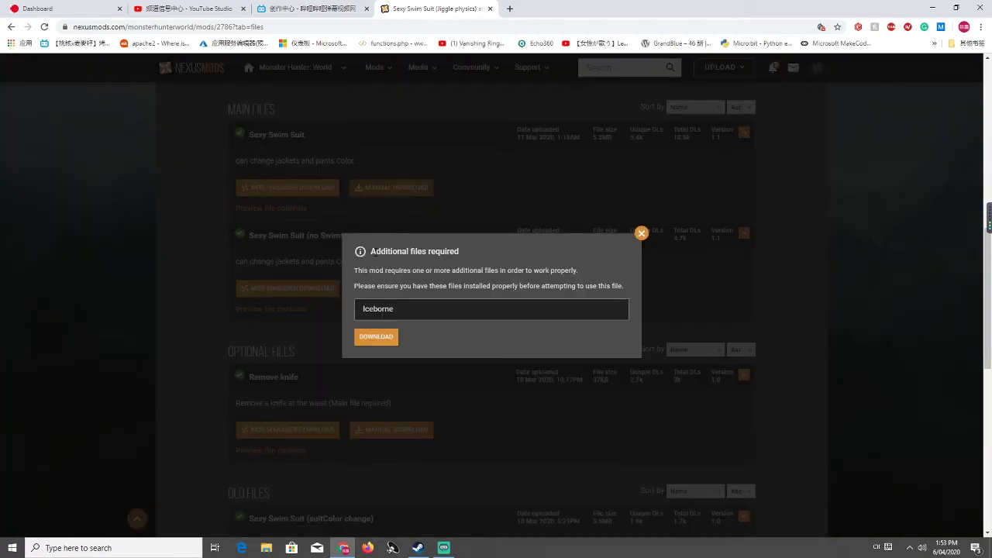
drag(370, 251, 465, 261)
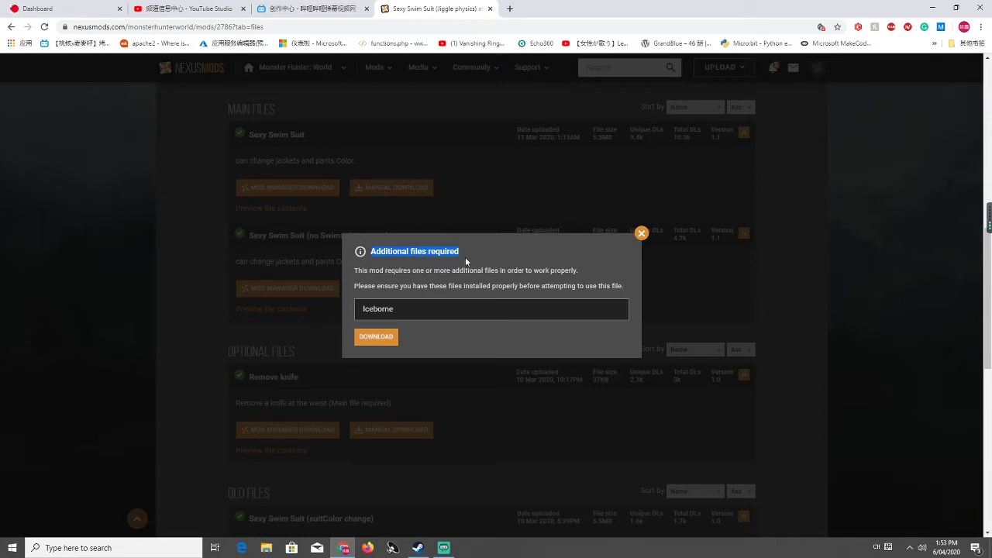
click(410, 257)
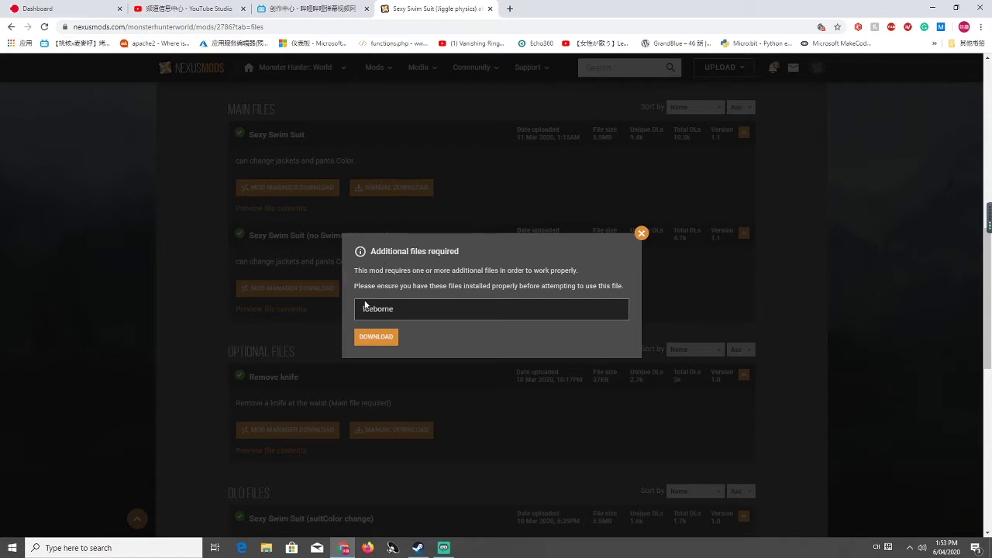
drag(374, 308, 347, 313)
click(411, 312)
click(378, 338)
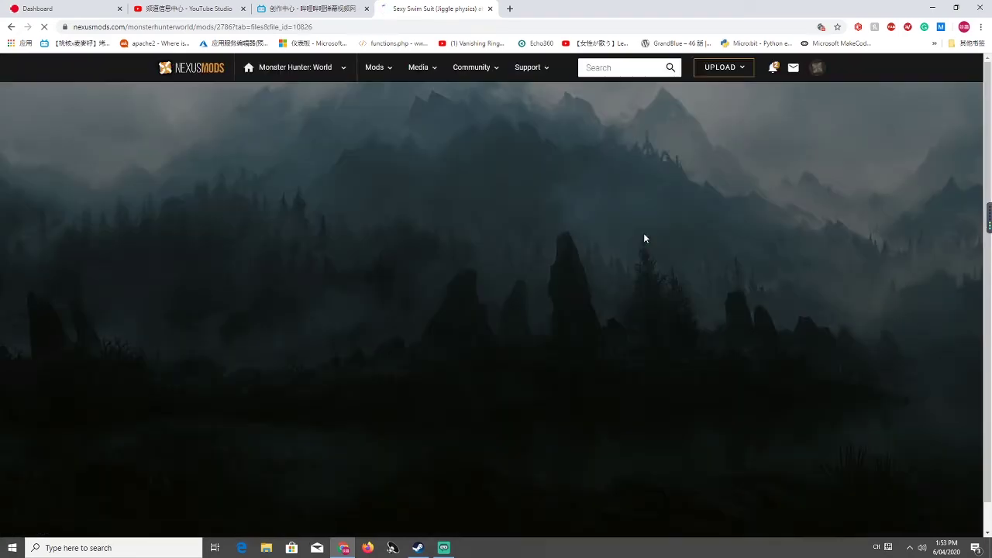
Choose the free slow download and save the Sexy Swim Suit archive to the Desktop
scroll(647, 261, down, 2)
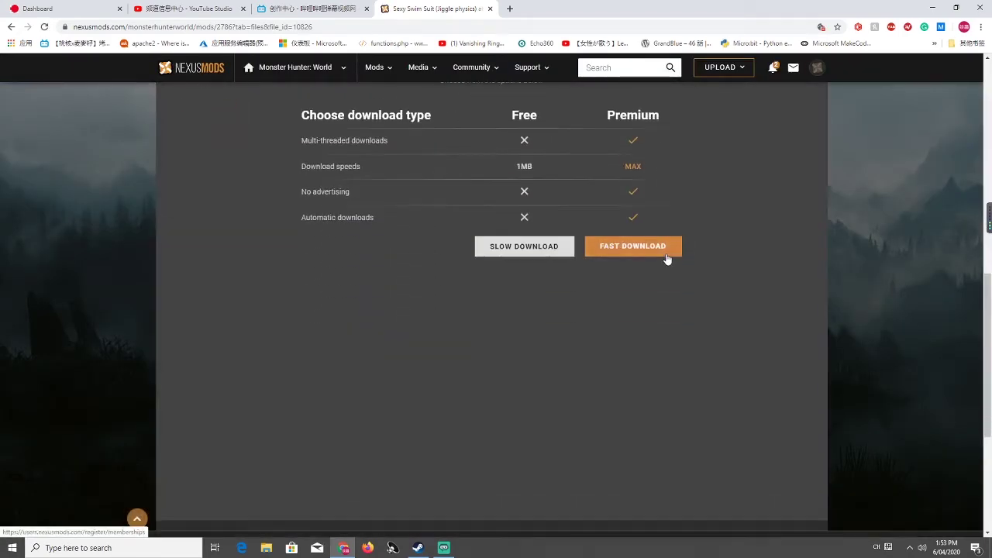
scroll(654, 259, up, 1)
scroll(542, 325, up, 2)
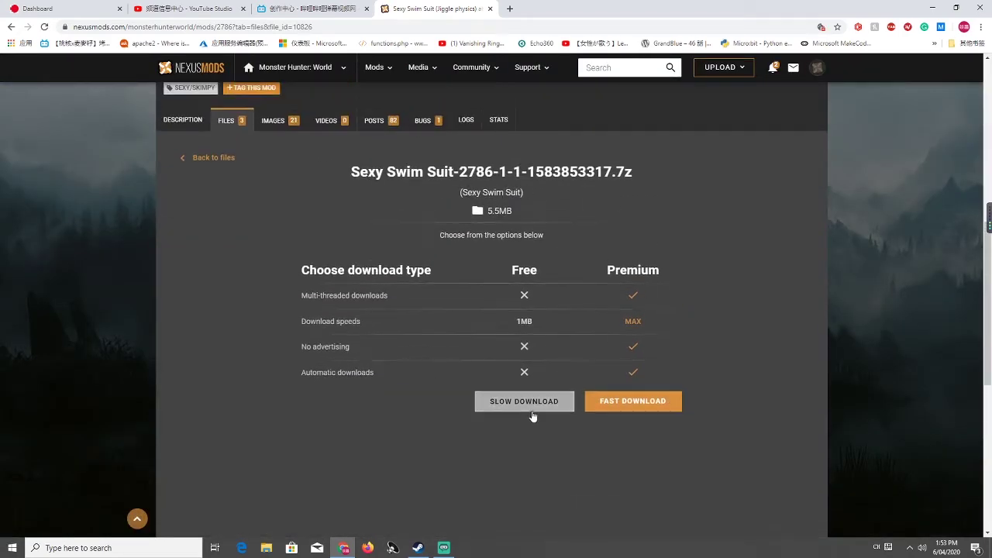
click(530, 404)
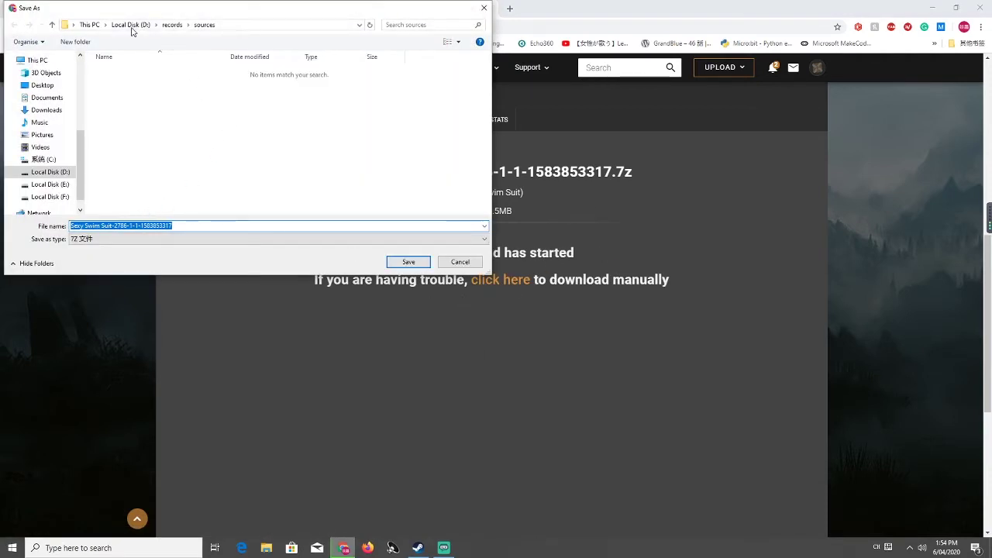
click(43, 86)
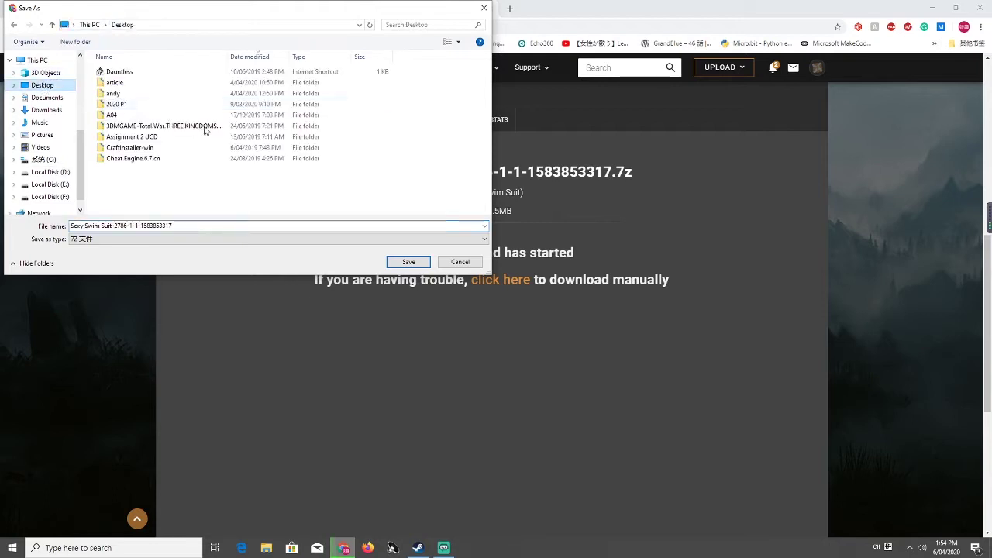
click(409, 262)
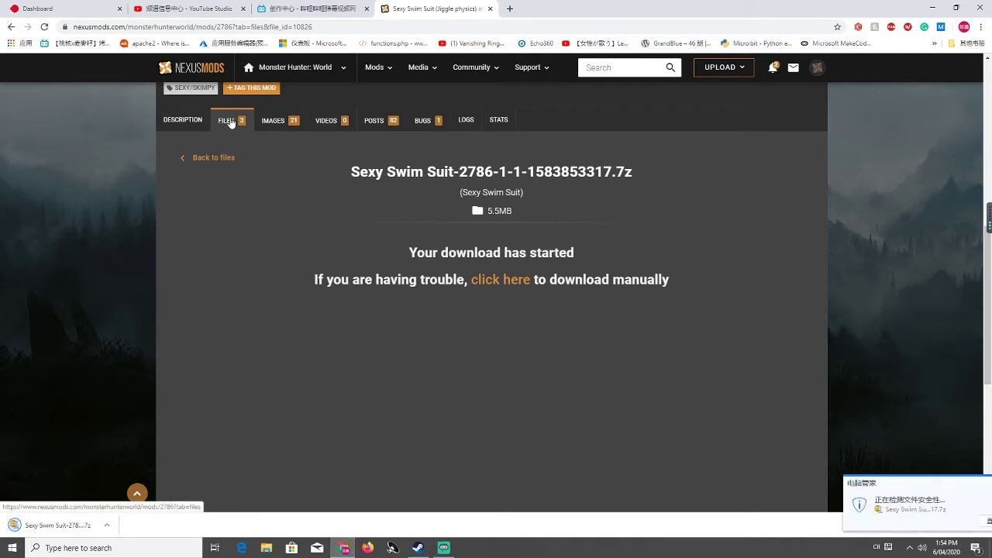
Return to the mod's file list and request the manual download of the optional Remove knife file, accepting the Iceborne requirement notice
click(230, 122)
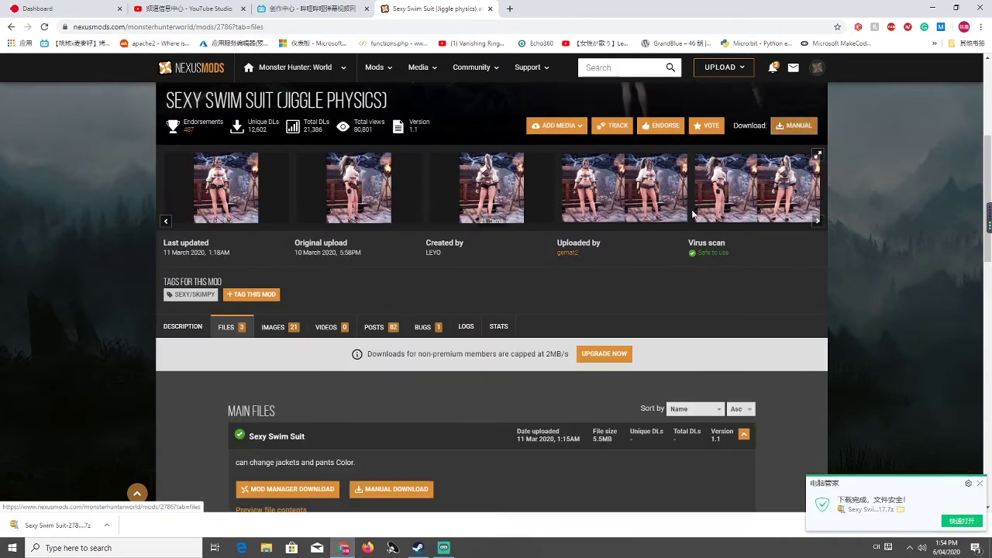
scroll(514, 254, down, 5)
scroll(414, 253, down, 3)
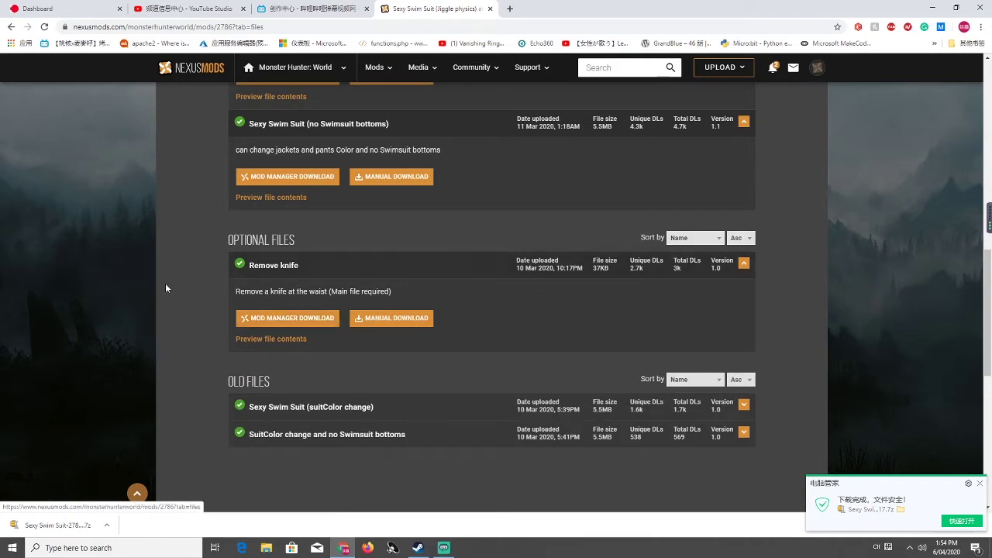
click(411, 328)
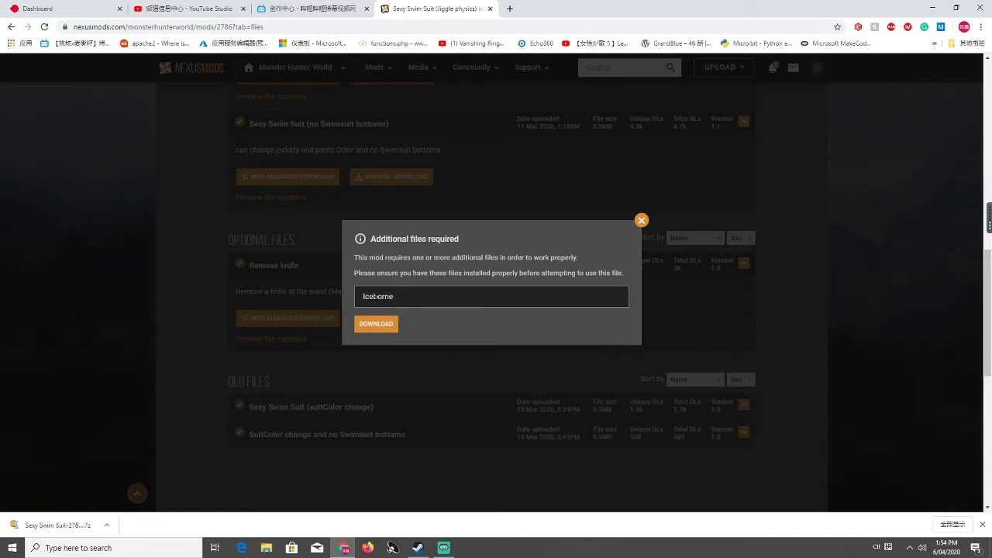
click(387, 325)
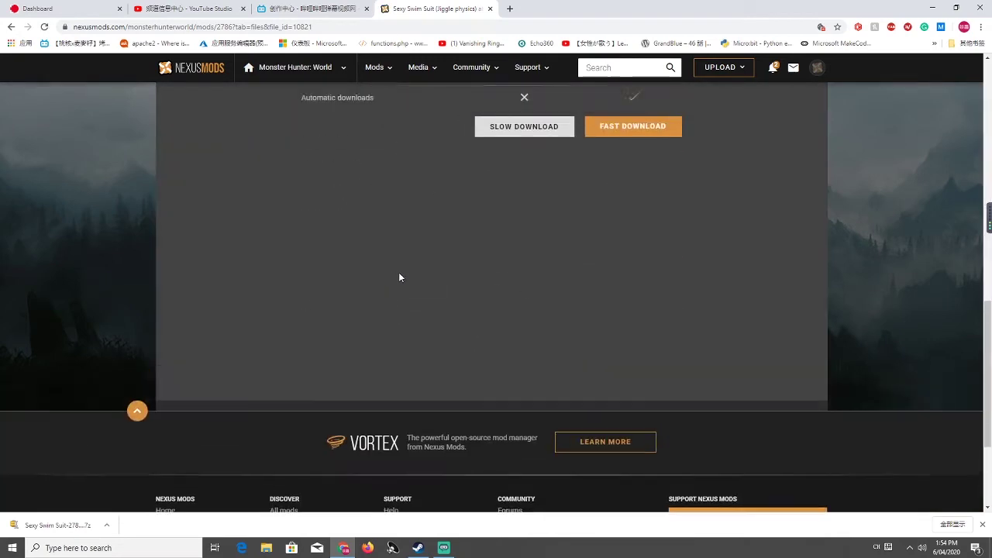
Choose the free slow download and save the Remove knife archive to the Desktop
scroll(465, 267, up, 2)
click(530, 242)
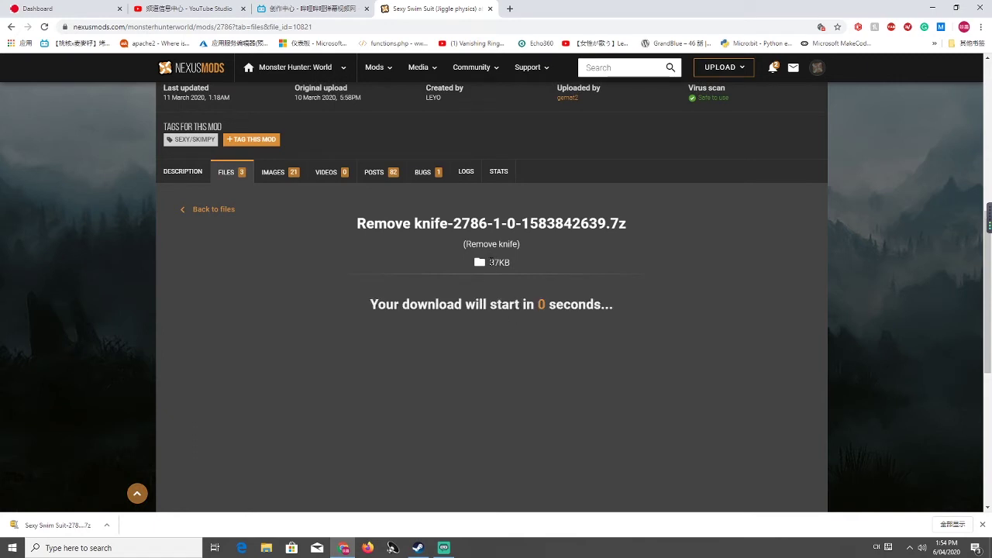
double_click(504, 263)
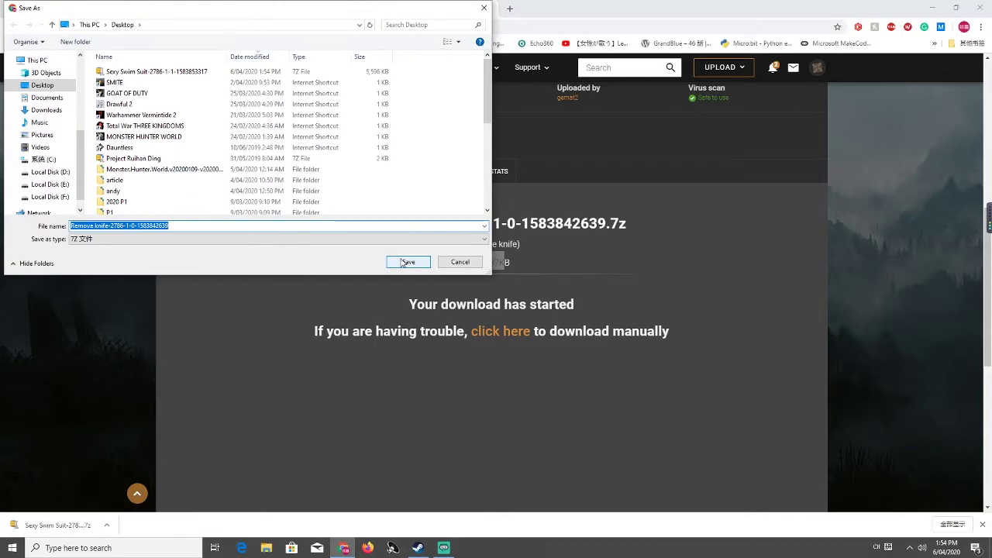
click(418, 265)
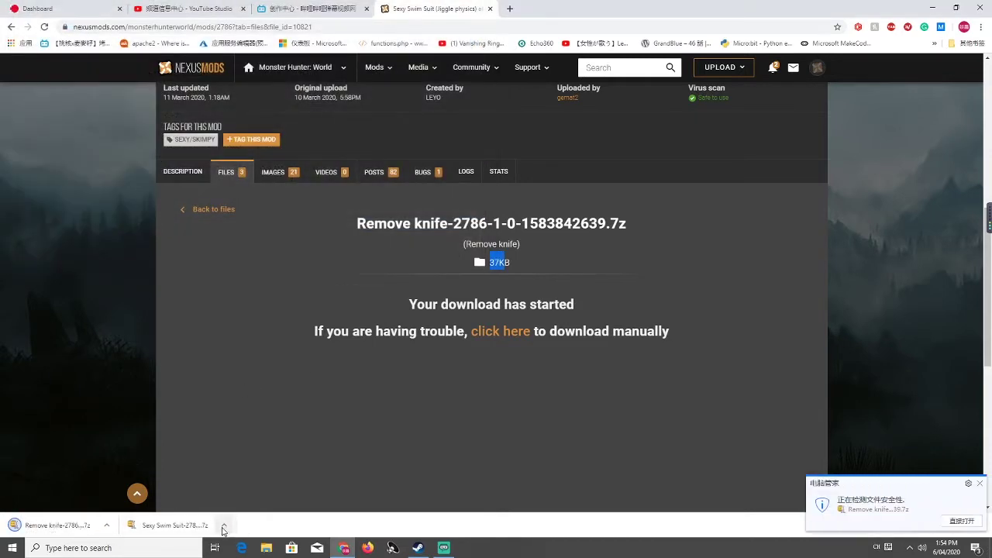
Show the downloaded Sexy Swim Suit archive in its Desktop folder and create a new folder there named MHW MOD
click(225, 527)
click(244, 490)
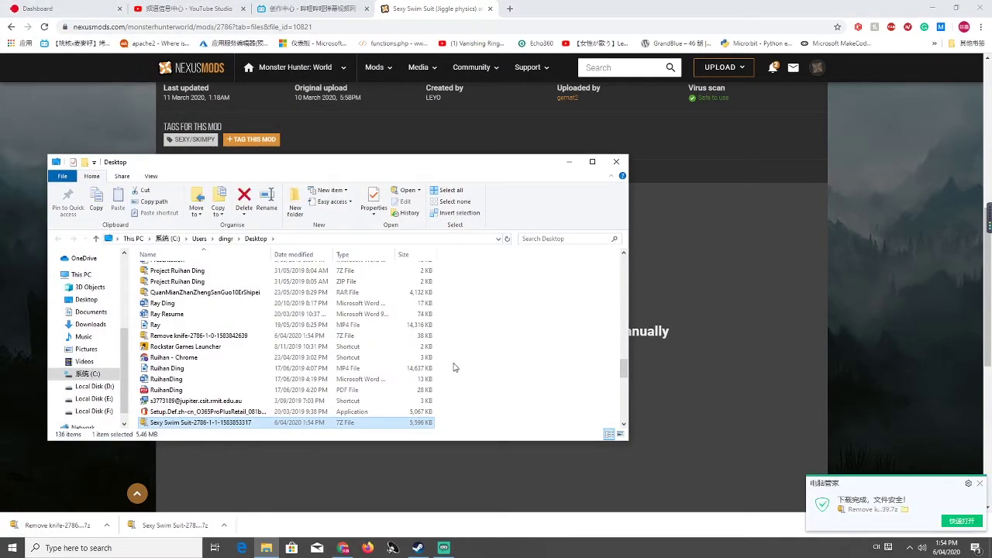
scroll(458, 367, down, 3)
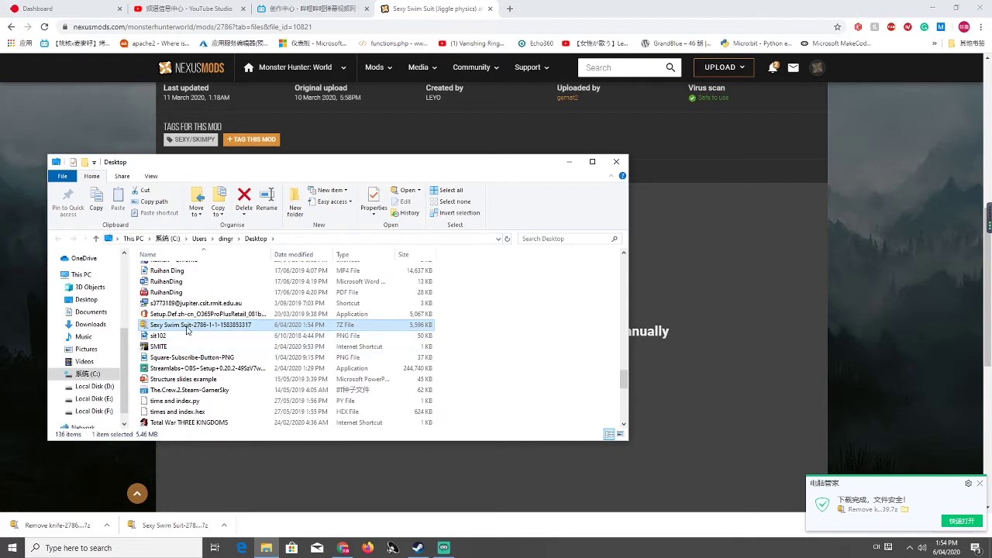
right_click(483, 288)
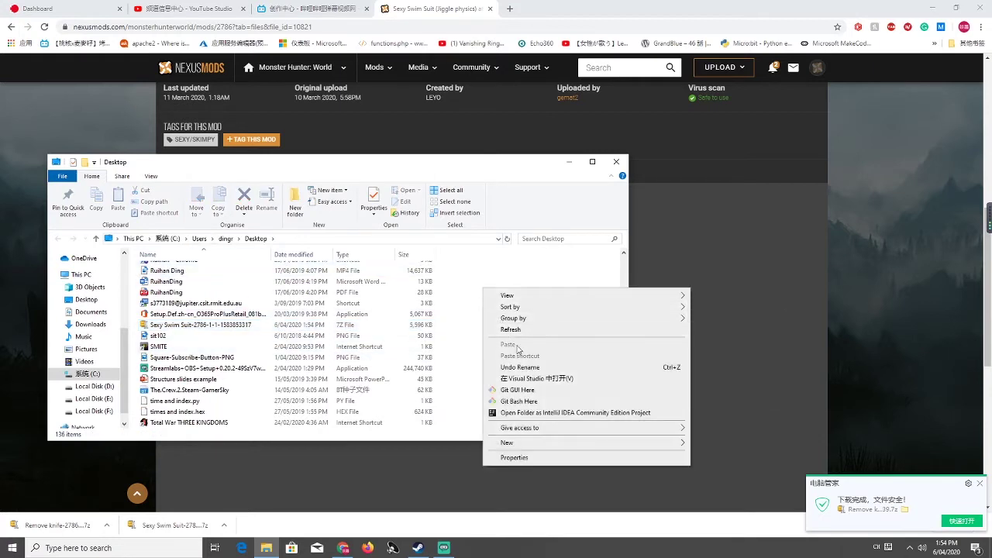
click(701, 443)
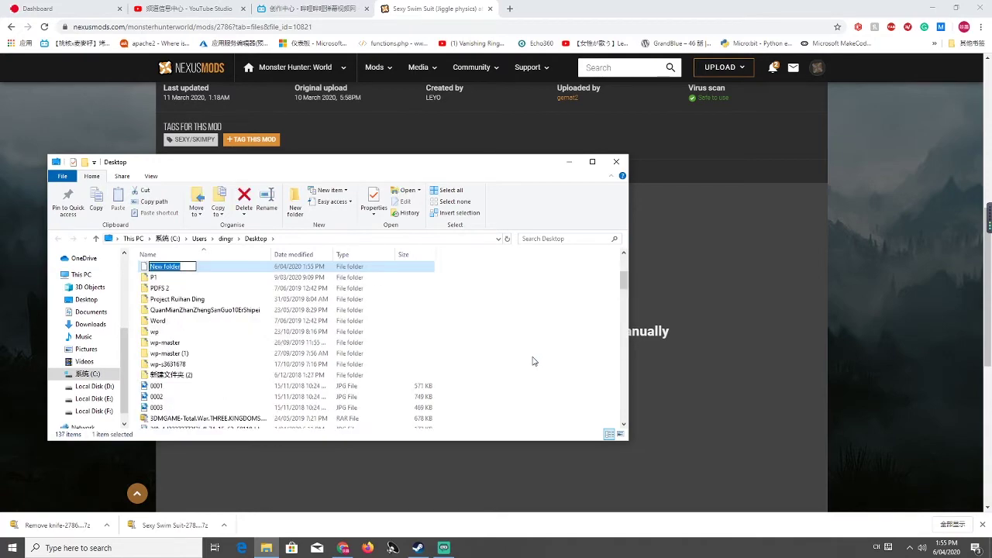
text(MHW MOD)
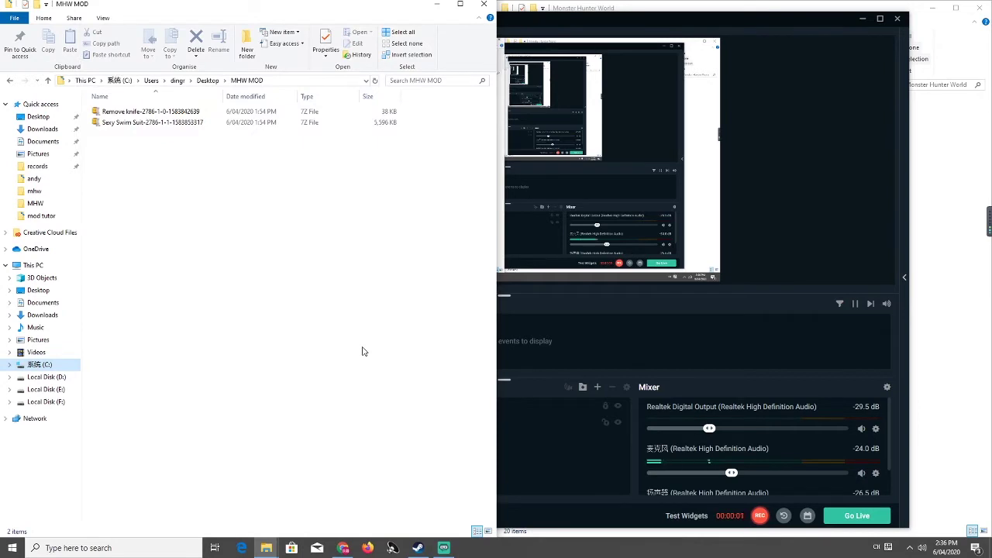
Bring up the Monster Hunter World game folder beside the MHW MOD folder and make the MHW MOD window active
click(921, 245)
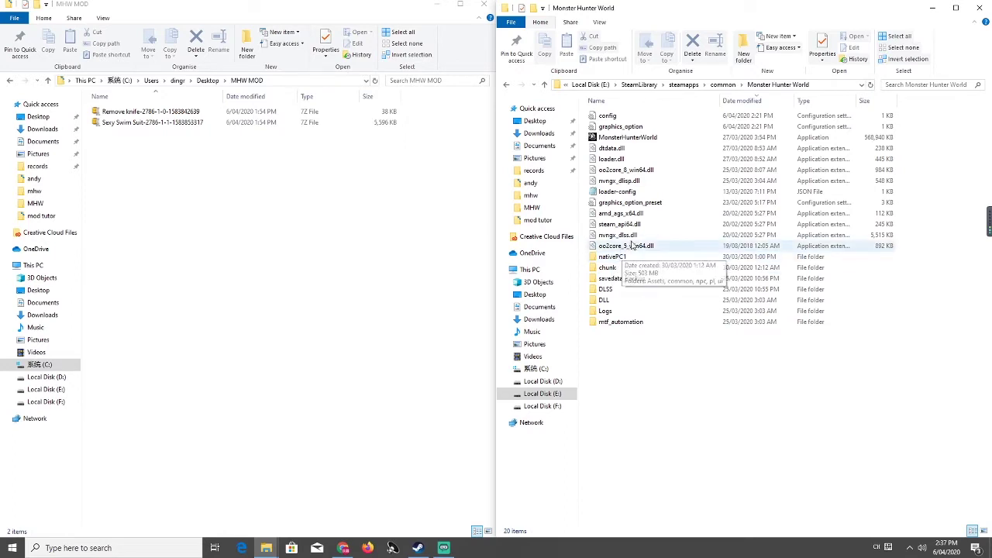
click(248, 272)
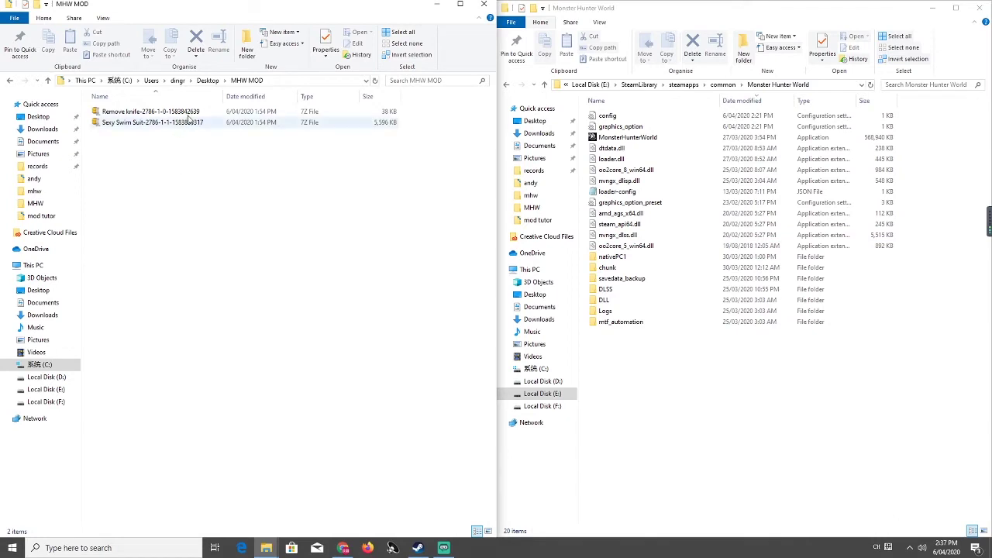
Extract the Sexy Swim Suit archive with 7-Zip into a folder of its own name inside MHW MOD
right_click(119, 126)
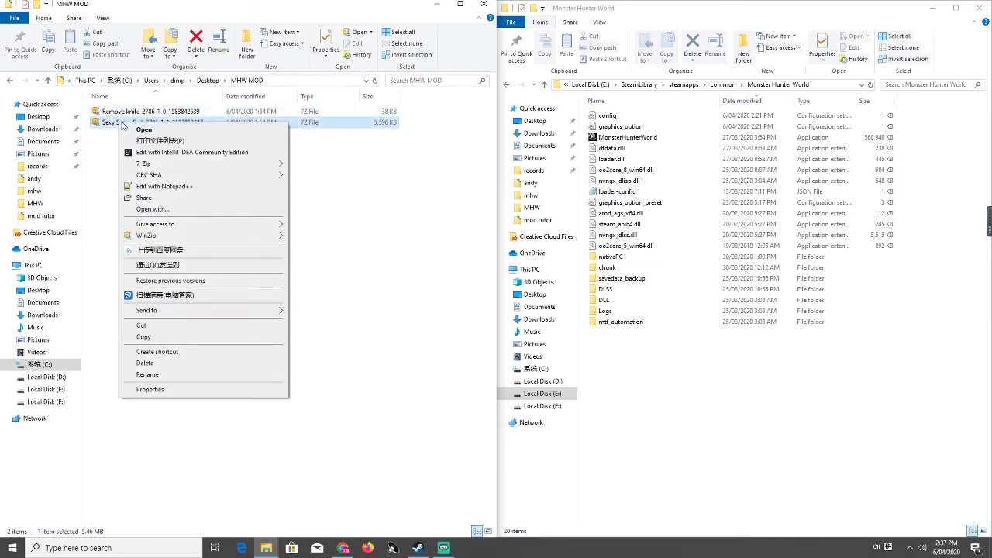
mouse_move(245, 165)
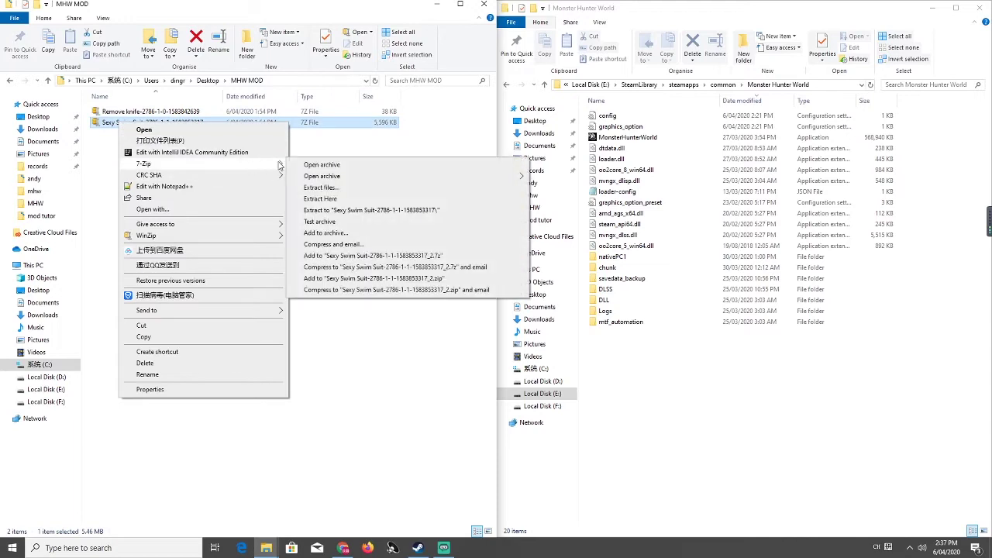
click(311, 210)
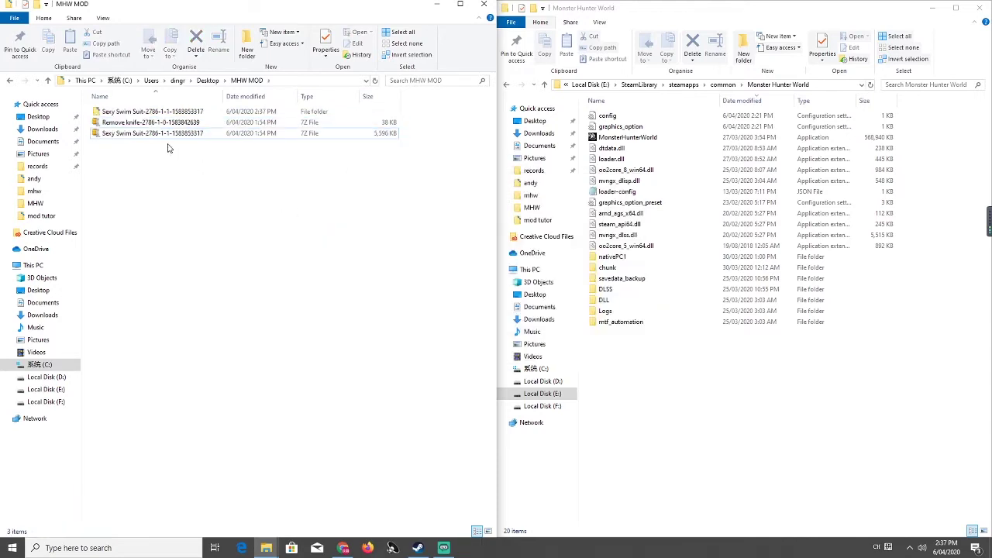
Copy the nativePC folder from the extracted Sexy Swim Suit folder into the Monster Hunter World game folder
double_click(108, 113)
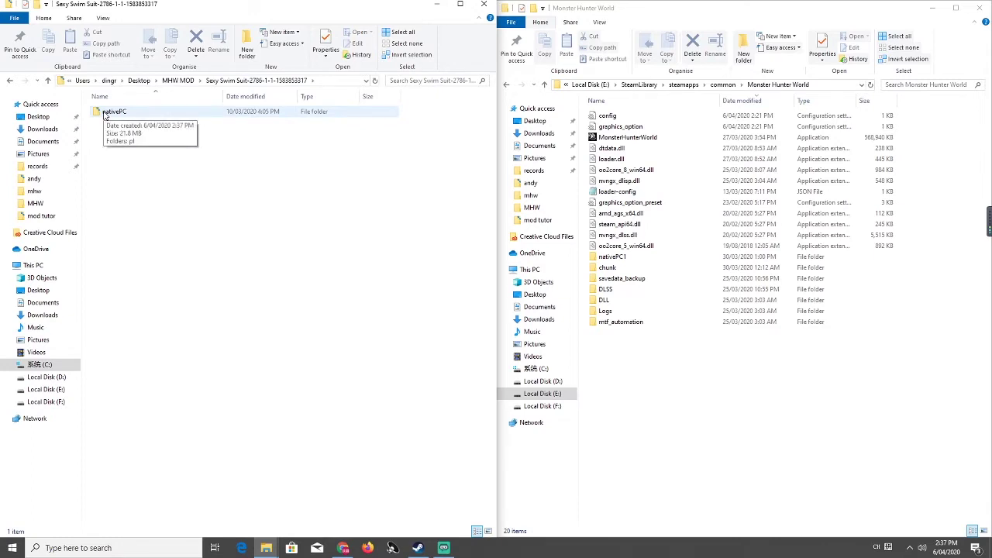
drag(104, 114, 663, 366)
key(ctrl+v)
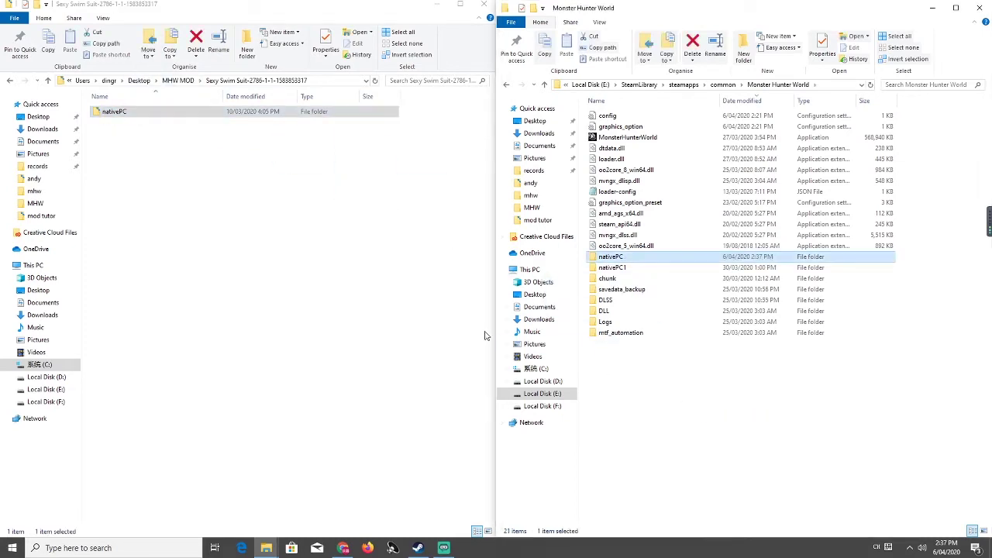
click(400, 325)
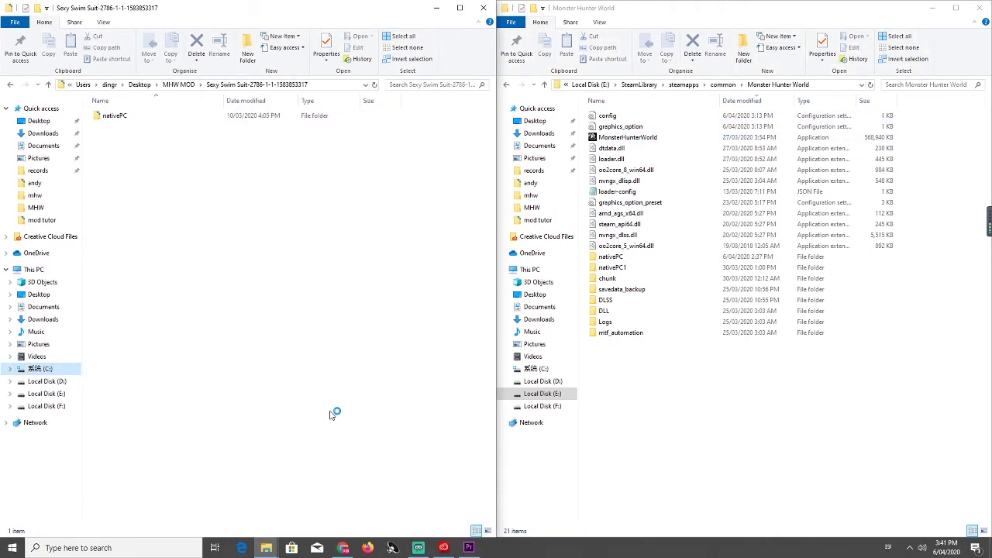
Compare the pl and f_equip subfolders of the game's nativePC1 folder with those of the mod's nativePC folder, including modH and pl002_0000
double_click(628, 268)
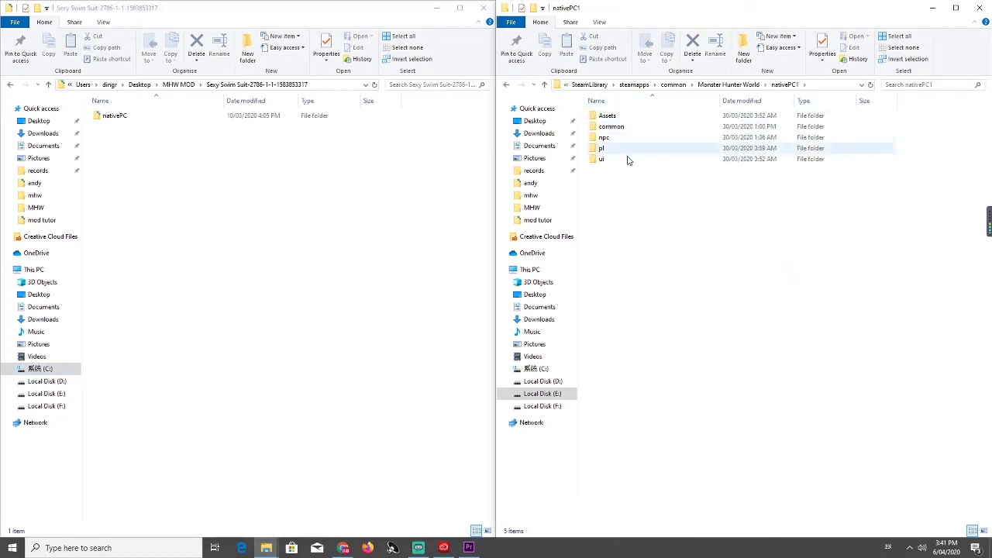
double_click(304, 120)
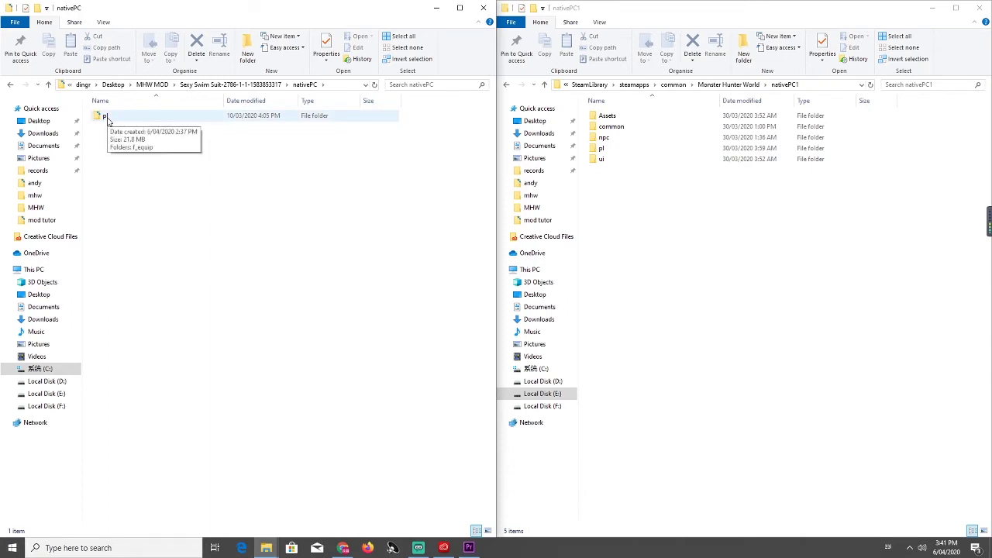
double_click(605, 149)
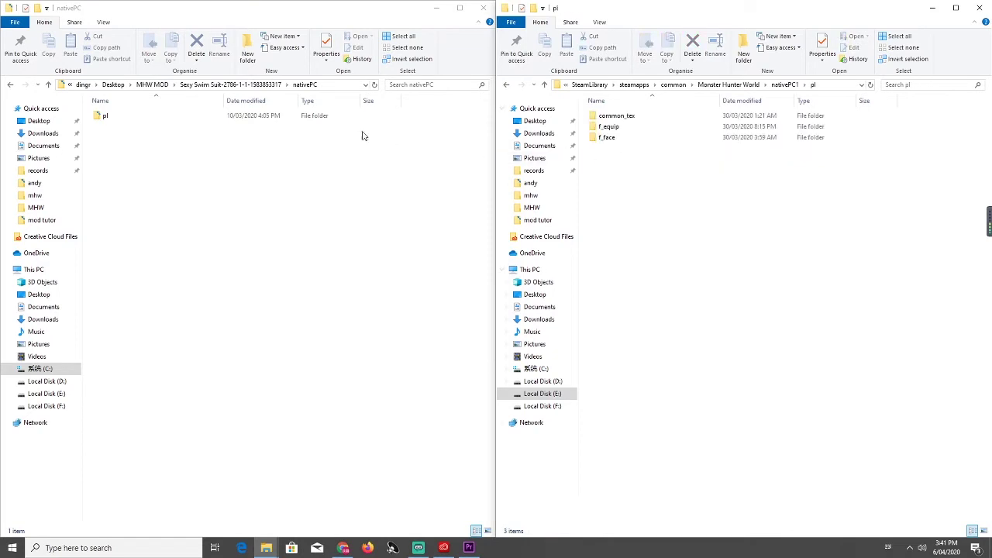
double_click(250, 116)
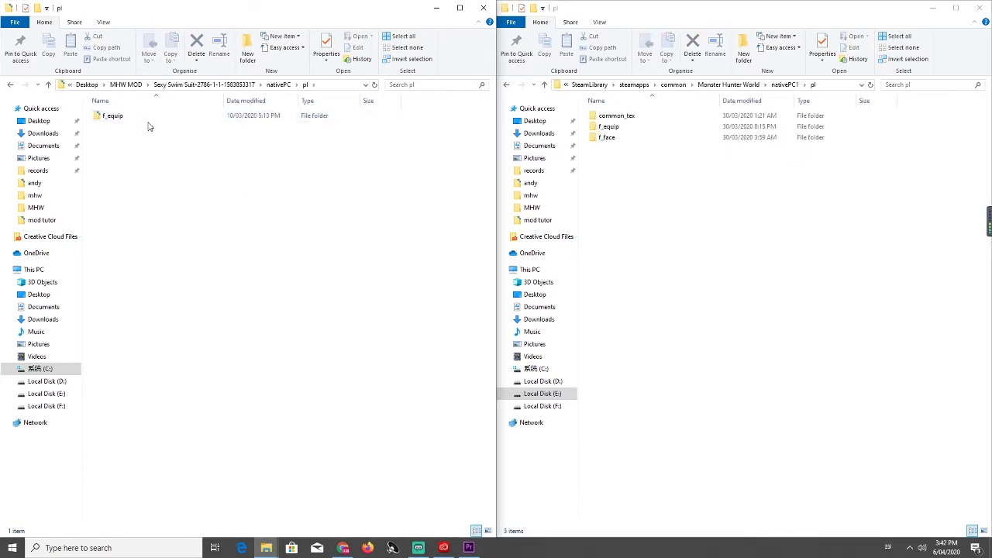
double_click(610, 126)
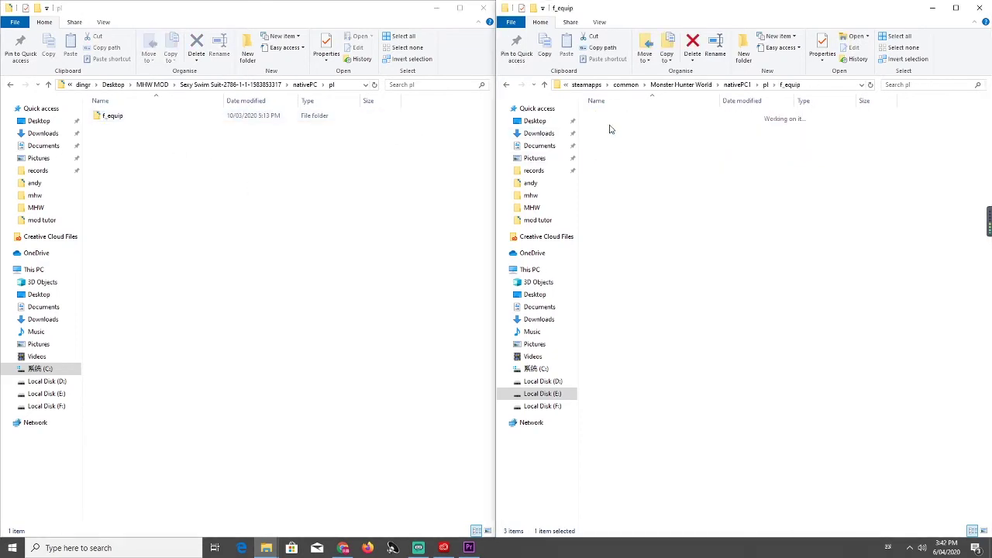
double_click(231, 119)
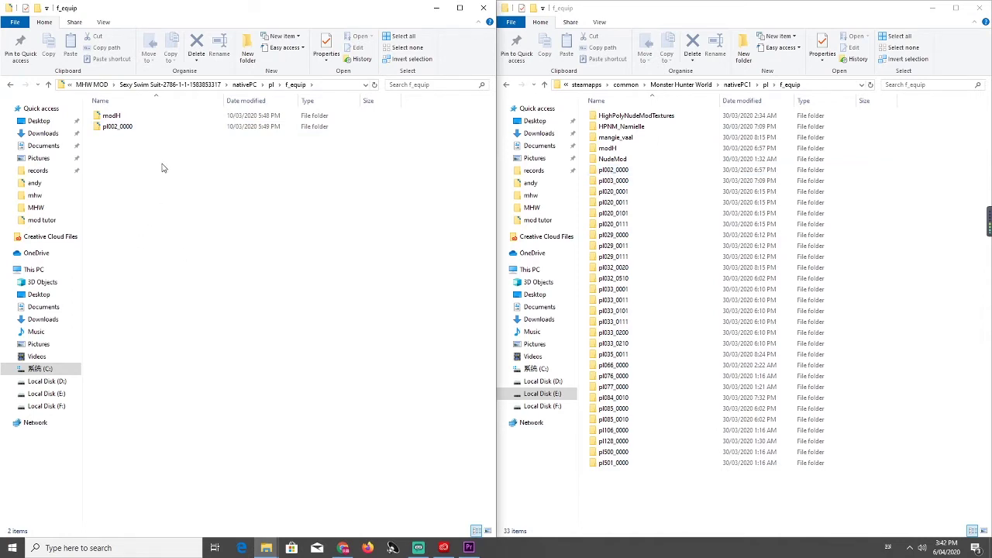
drag(133, 160, 133, 112)
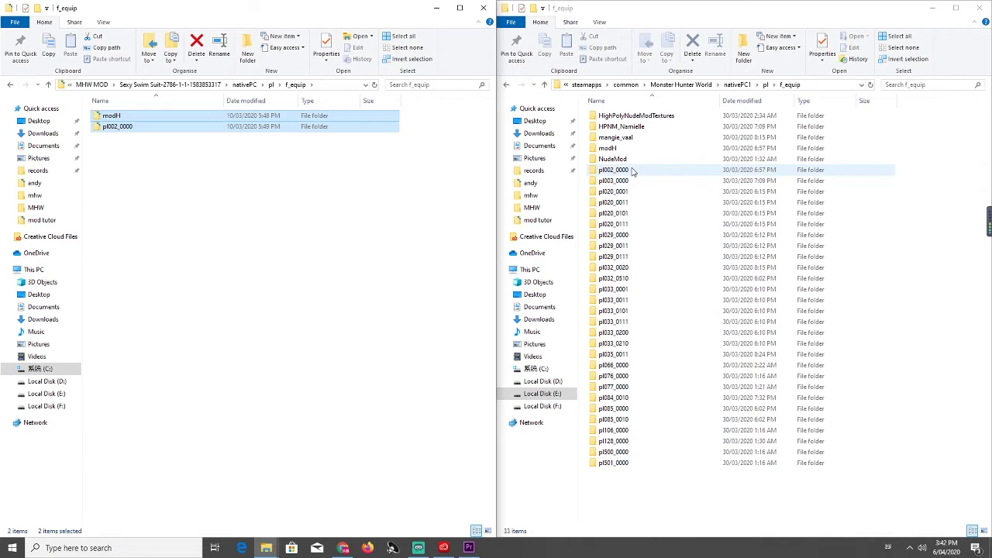
click(111, 129)
click(300, 214)
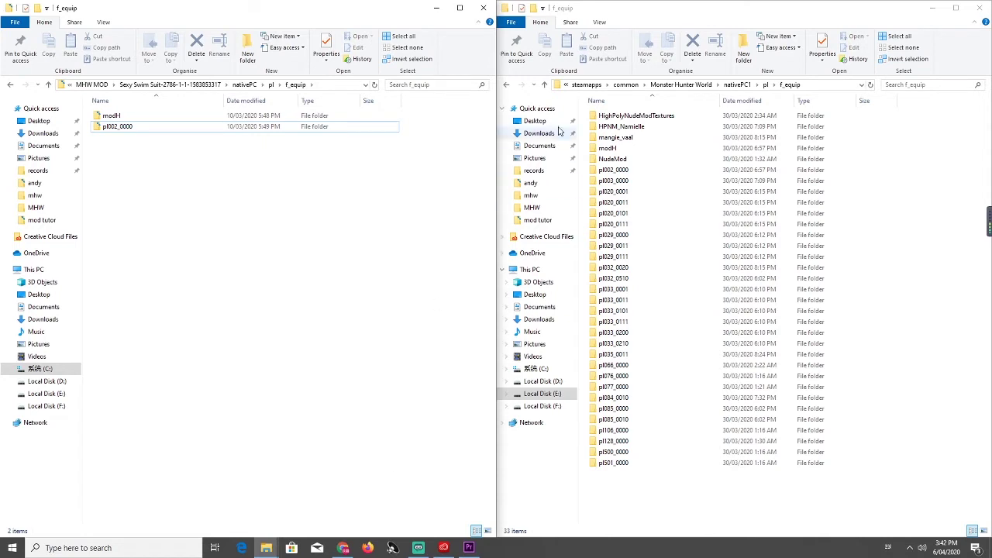
Go back to the main Monster Hunter World game folder and launch the MonsterHunterWorld application
click(736, 84)
click(717, 85)
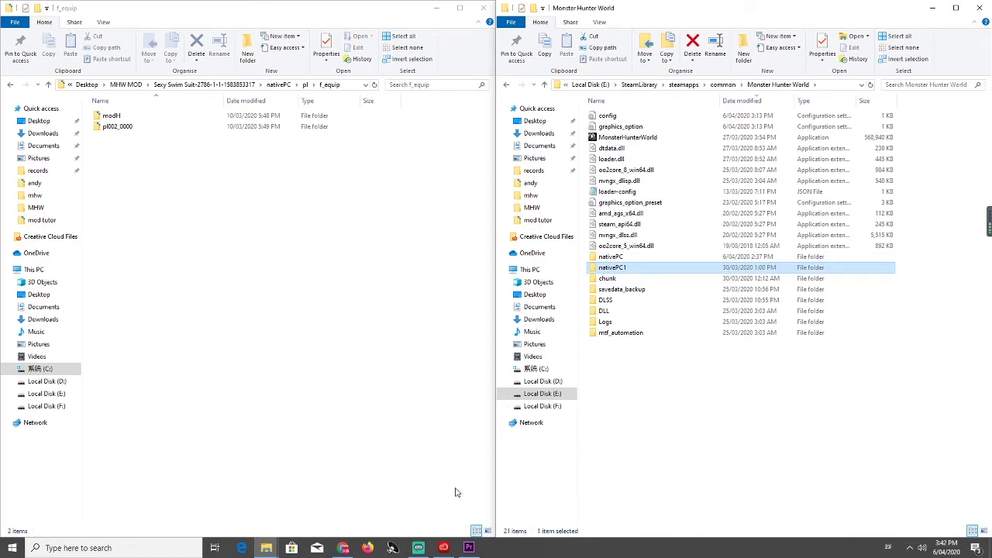
click(668, 138)
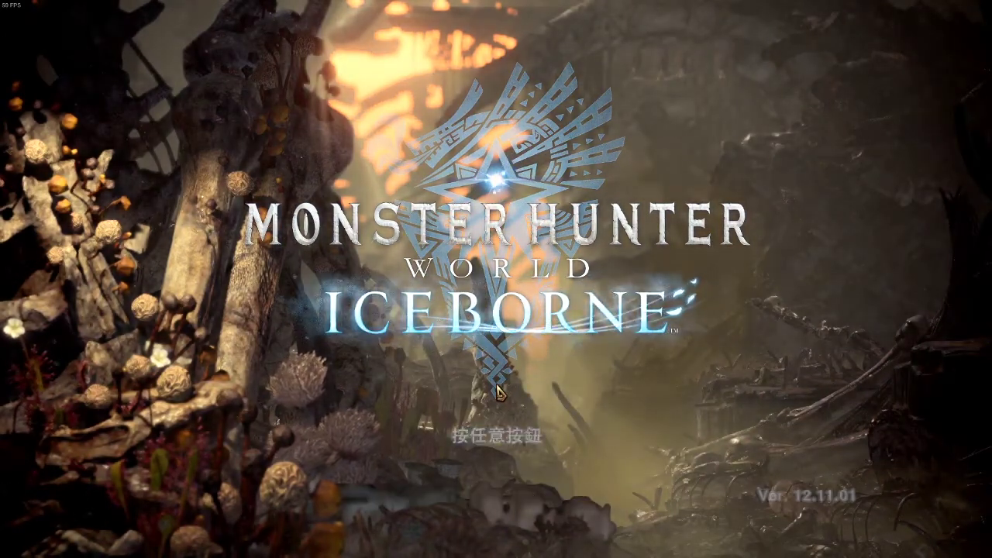
Pass the title screen, load the first save slot and create an own gathering session (自己建立集會區域) with its current settings
click(262, 198)
click(128, 126)
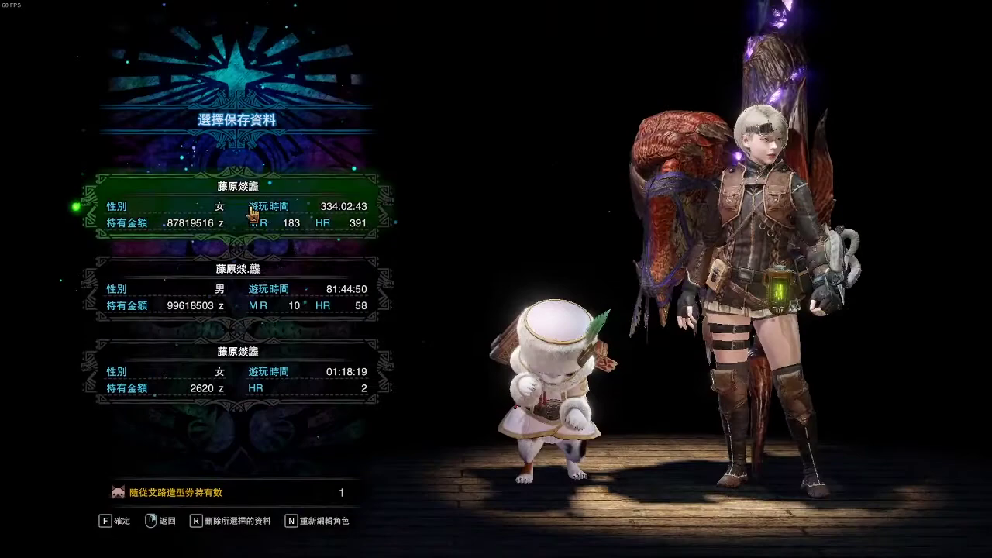
click(252, 215)
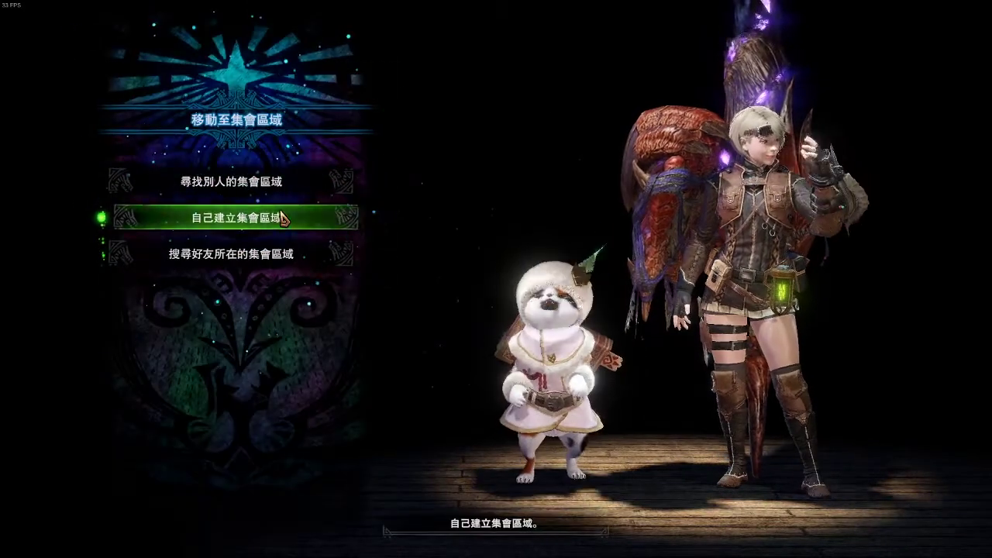
click(252, 215)
click(320, 304)
key(Return)
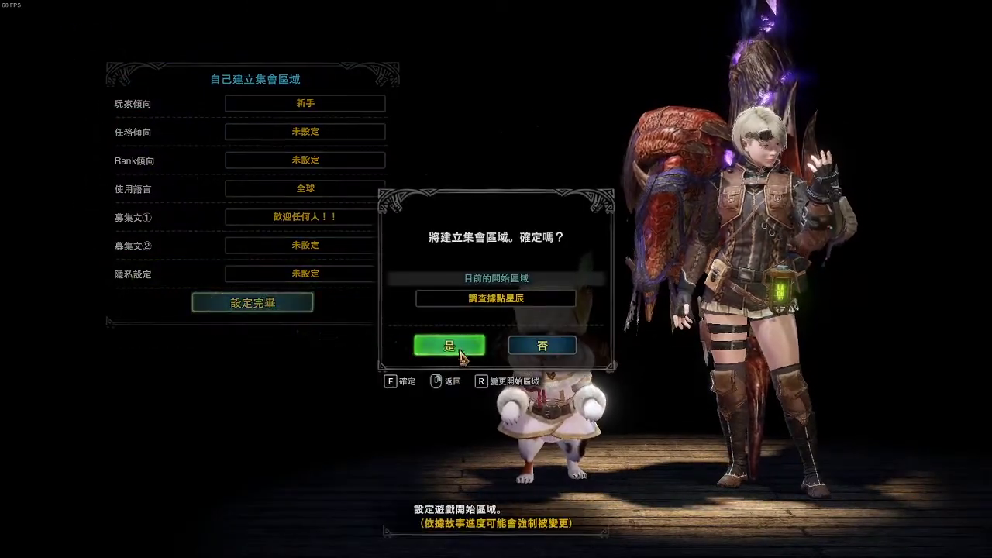
Switch to the browser and examine the Sexy Swim Suit mod's description on Nexus Mods for the armor it replaces
key(alt+Tab)
key(alt+Tab)
key(alt+Tab)
key(alt+Tab)
key(alt+Tab)
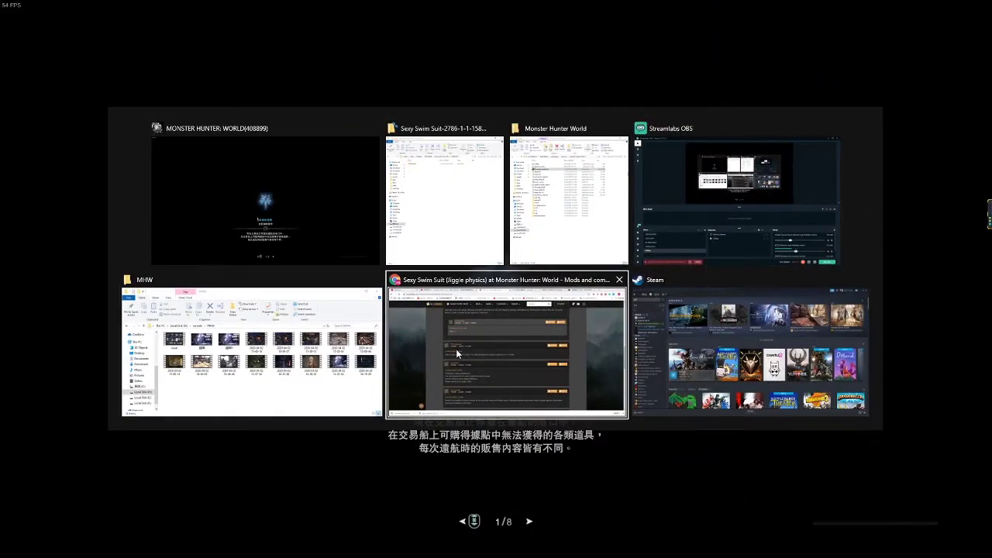
scroll(372, 200, up, 15)
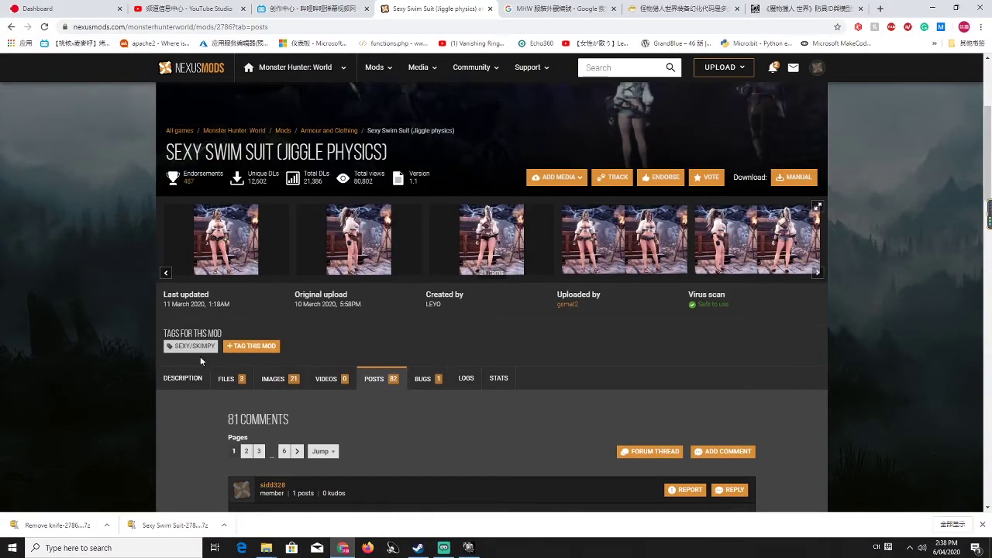
click(191, 379)
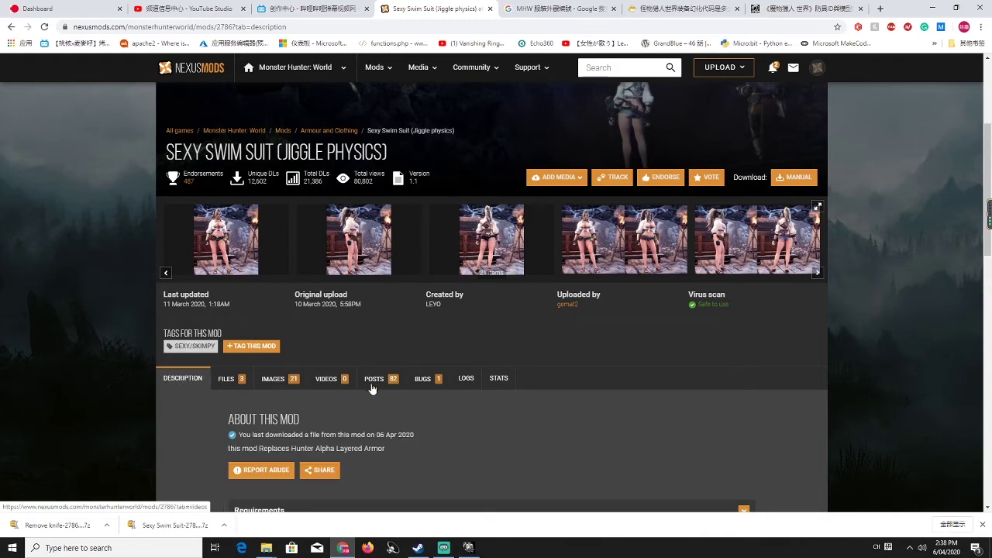
scroll(372, 389, down, 4)
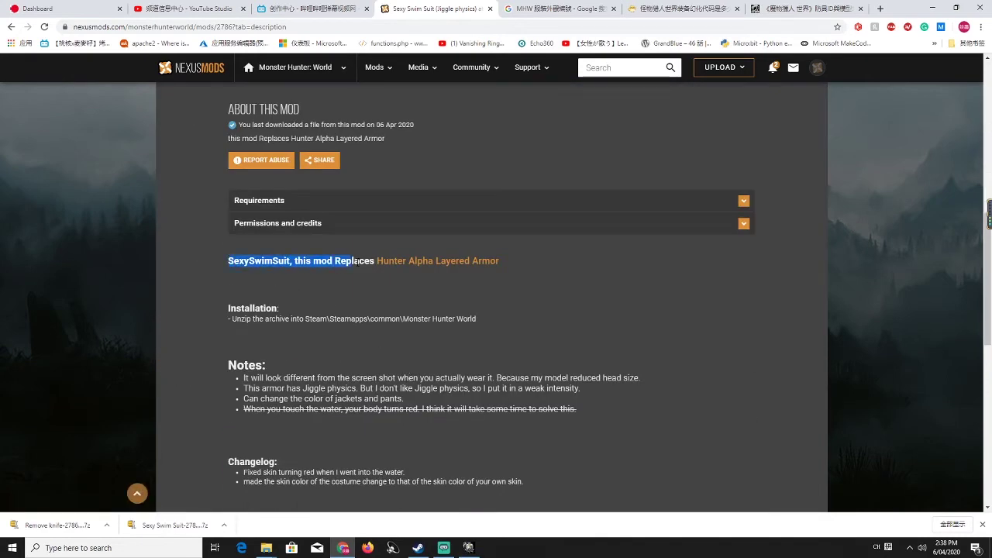
Highlight the replaced-armor line in the mod description and view the linked Hunter Alpha Layered Armor wiki page in a new tab
drag(357, 262, 390, 261)
drag(504, 261, 504, 261)
click(547, 277)
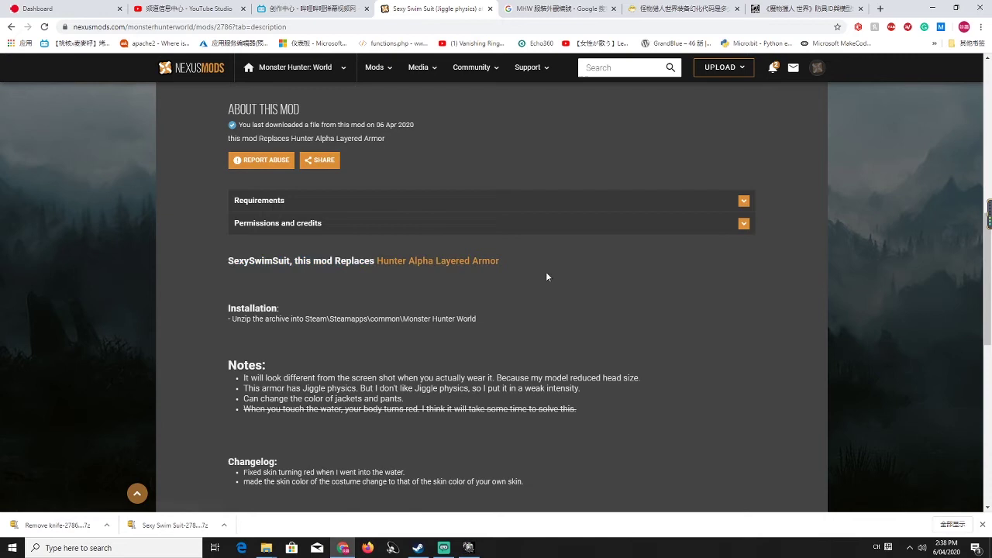
middle_click(392, 261)
click(491, 8)
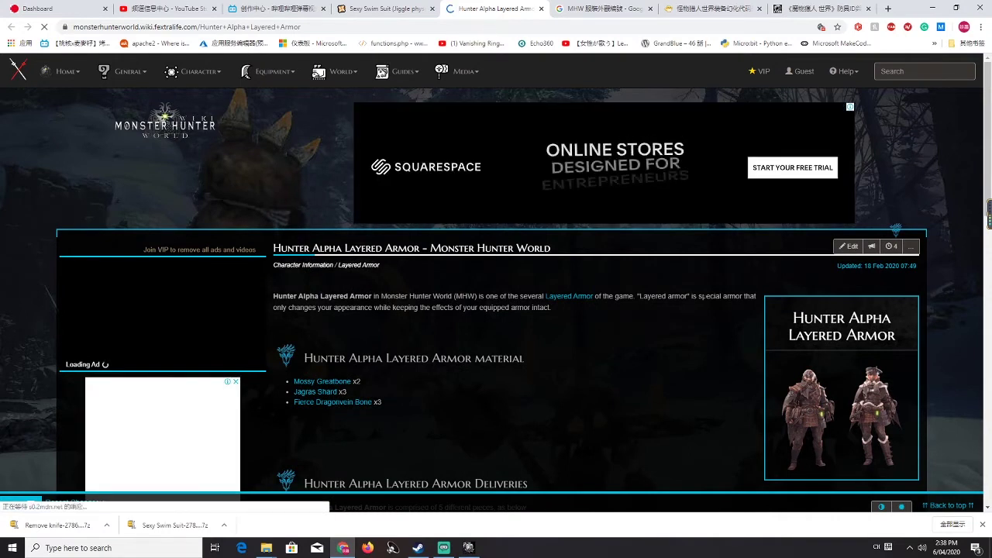
Return to the game, walk the hunter to the item box and open its layered armor settings (外觀裝備設定)
key(alt+Tab)
key(w)
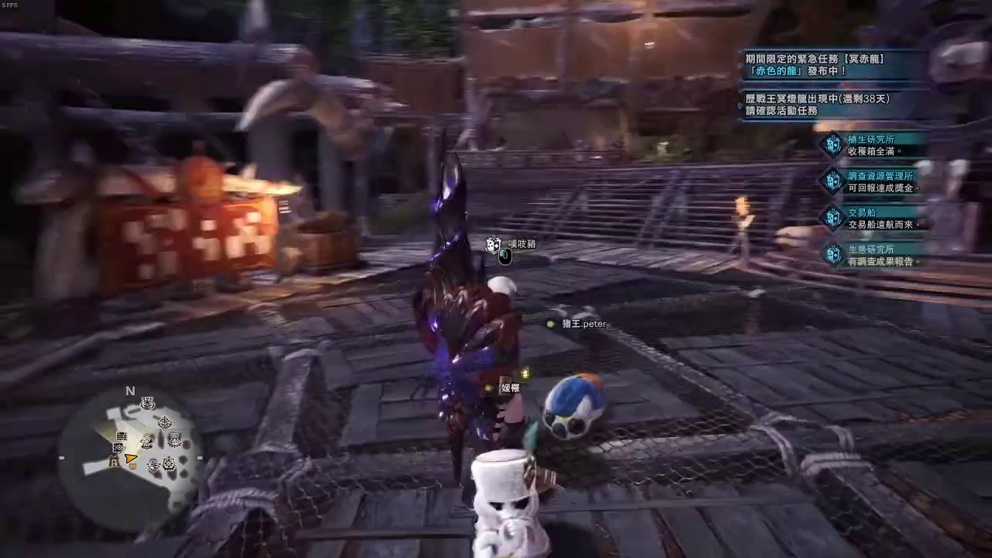
key(w)
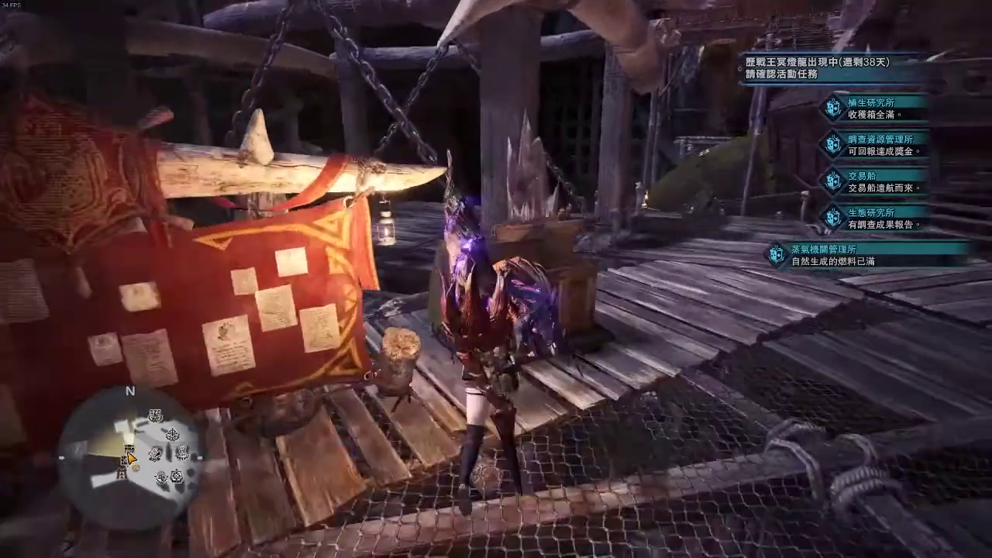
key(f)
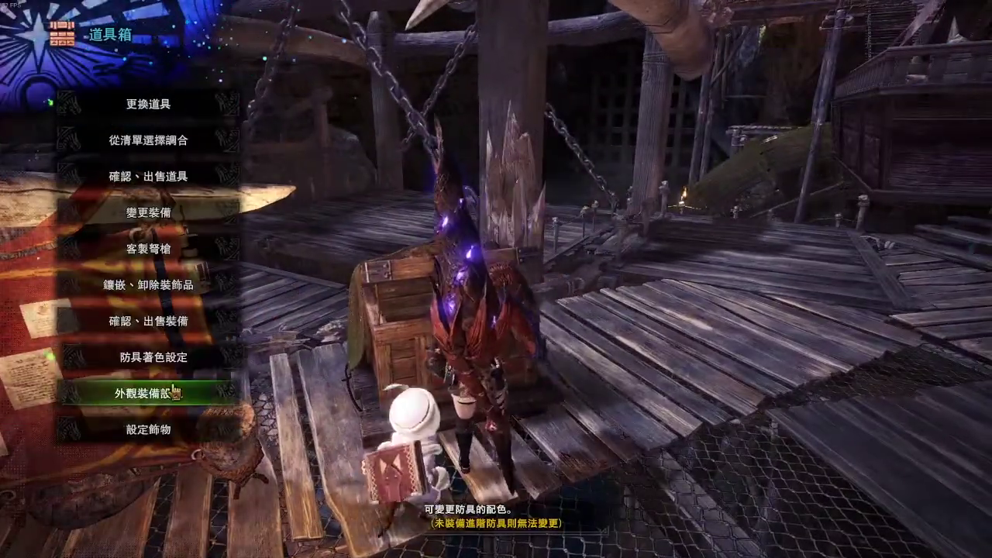
click(175, 397)
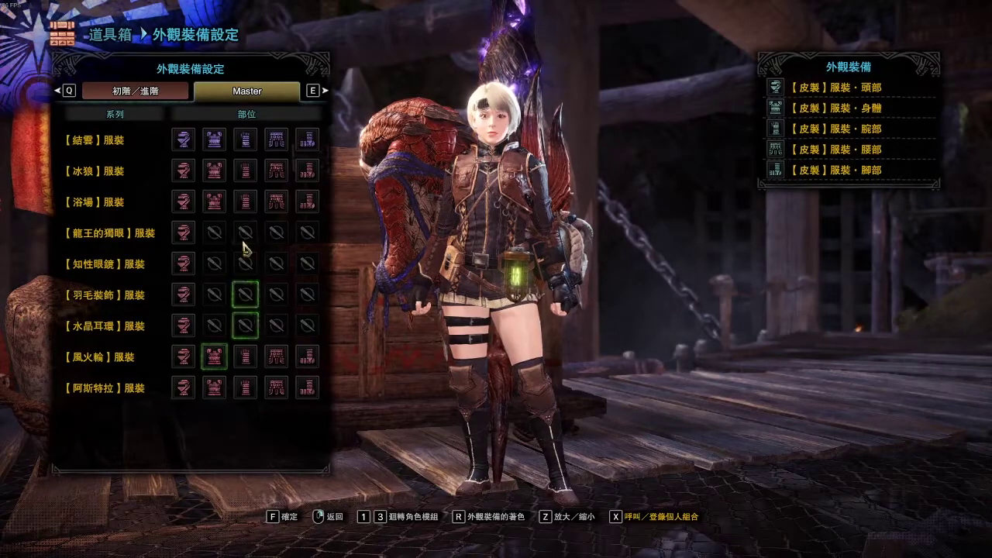
Equip the full 獵人α layered armor set from the 初階／進階 list and rotate the character model to inspect the outfit
click(161, 101)
scroll(133, 321, down, 4)
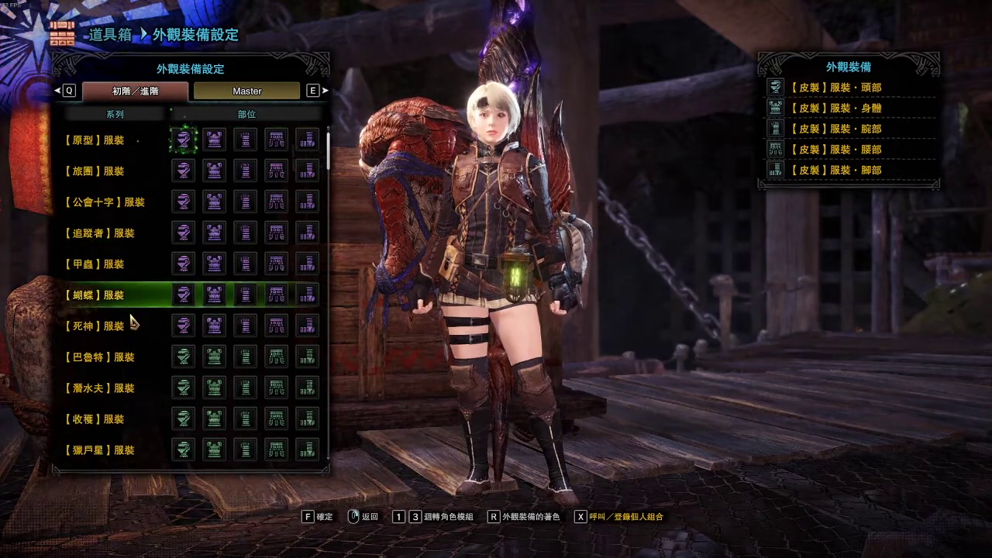
scroll(134, 322, down, 9)
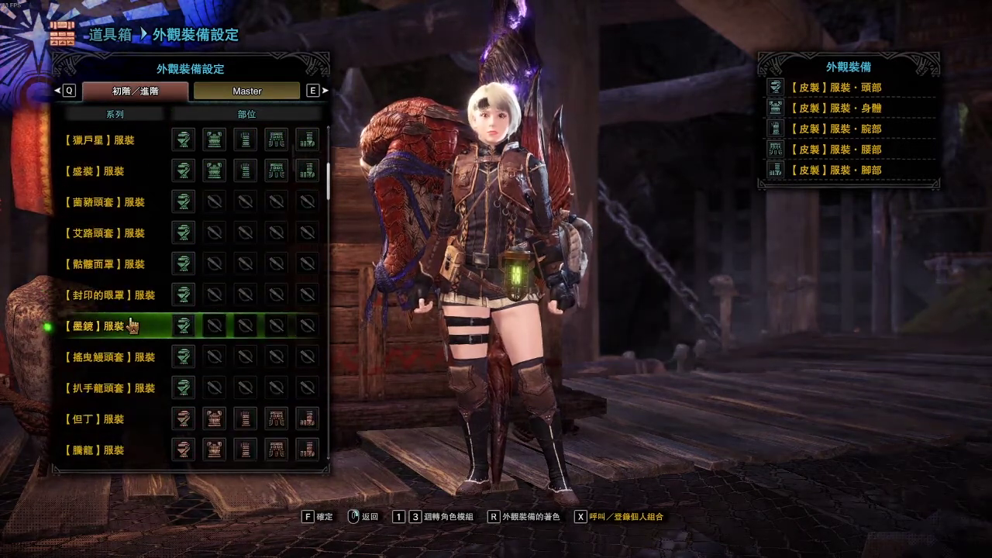
scroll(132, 325, down, 7)
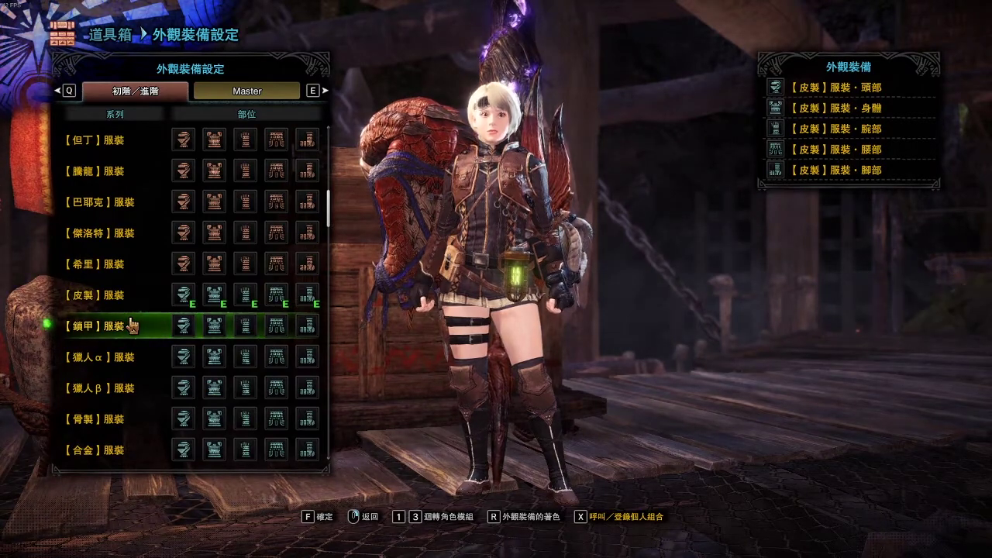
click(113, 375)
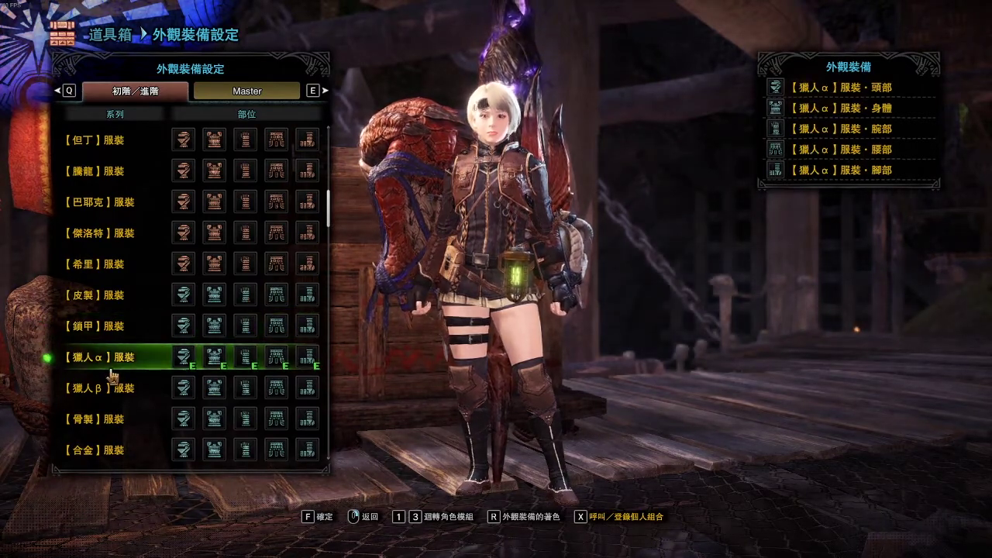
key(3)
key(3)
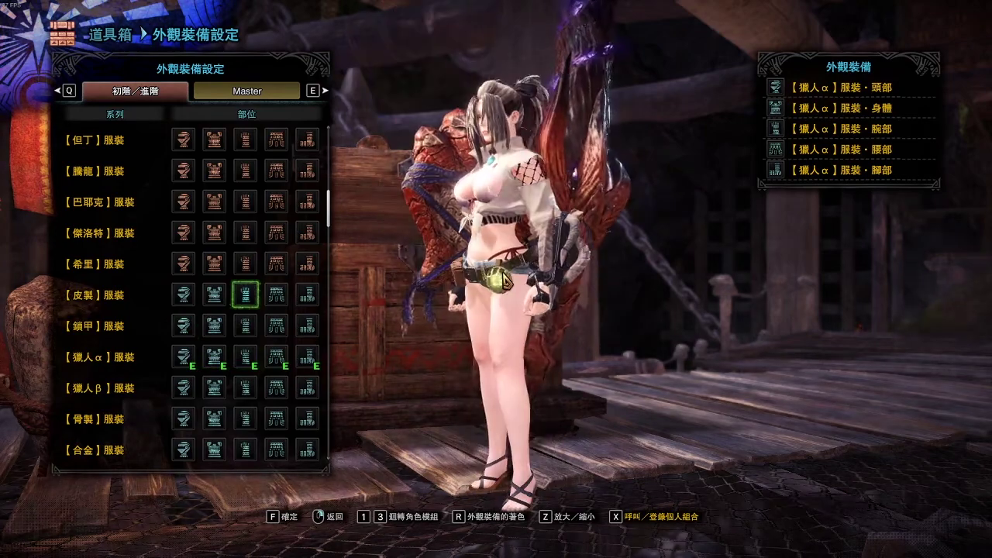
key(3)
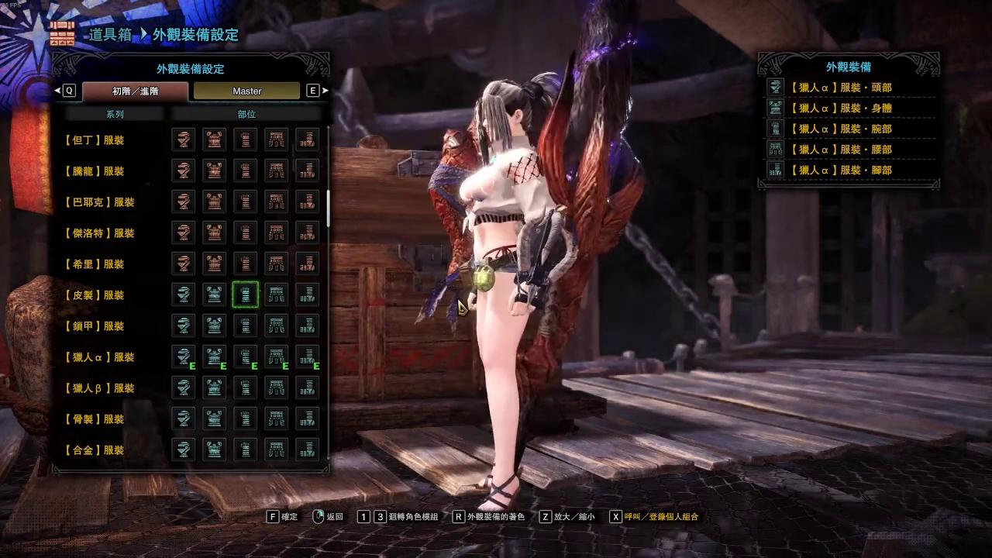
Rotate the character model, leave the item box, and walk the hunter into the open area to inspect the equipped outfit
key(3)
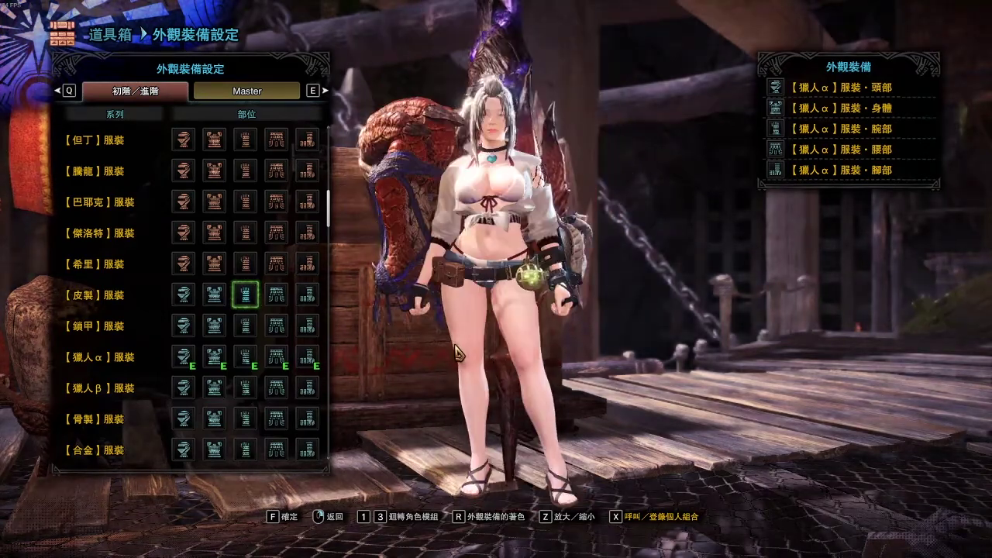
right_click(459, 354)
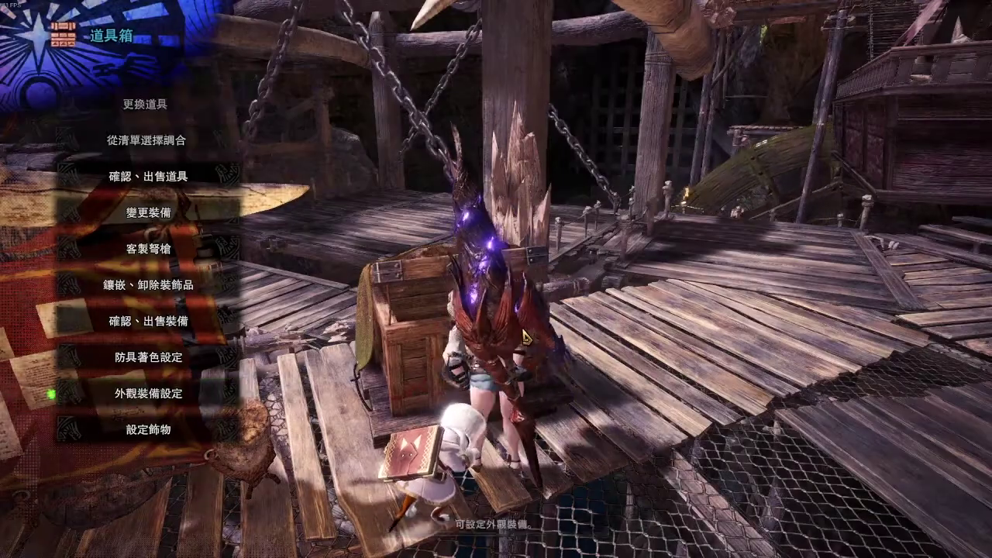
key(Escape)
key(w)
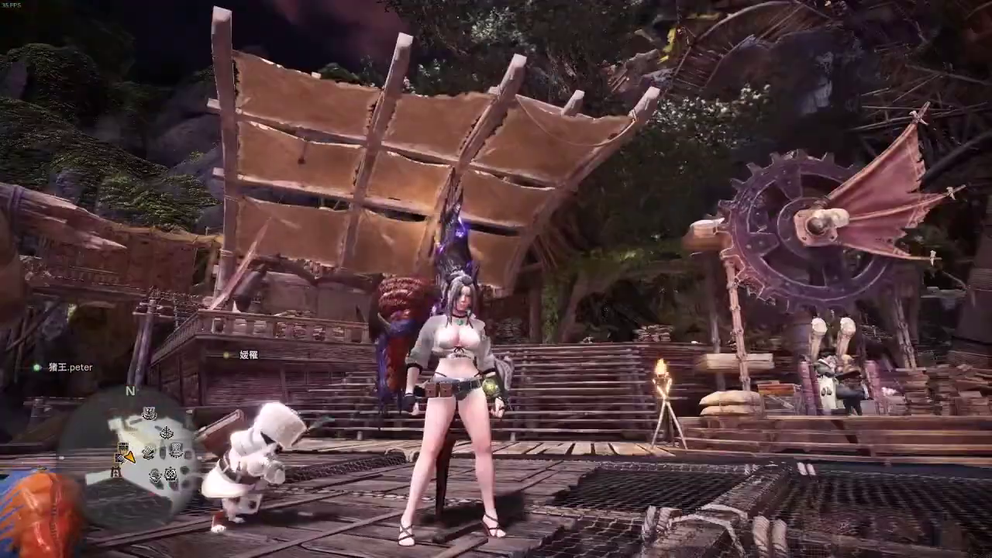
key(w)
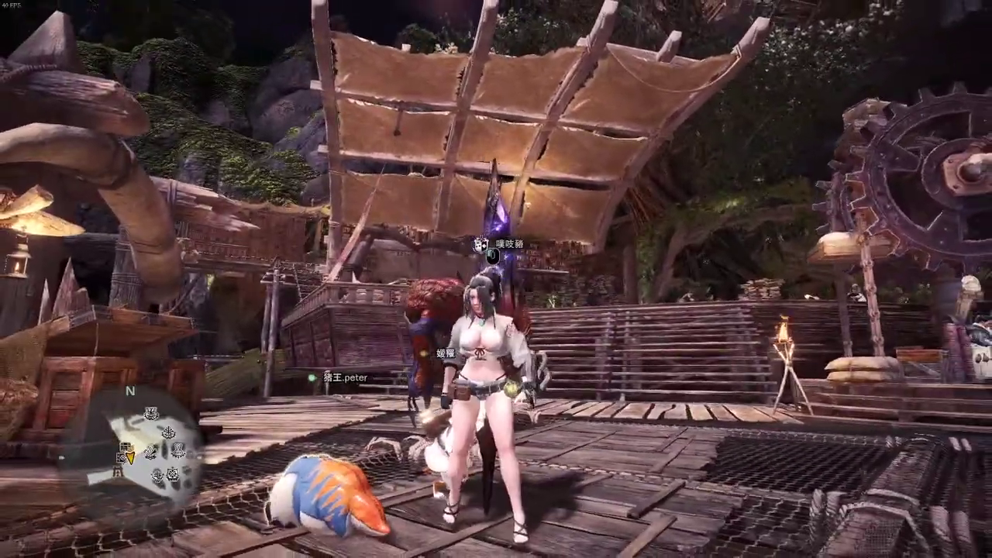
Return the game to the title screen (返回標題) and save the progress
key(Escape)
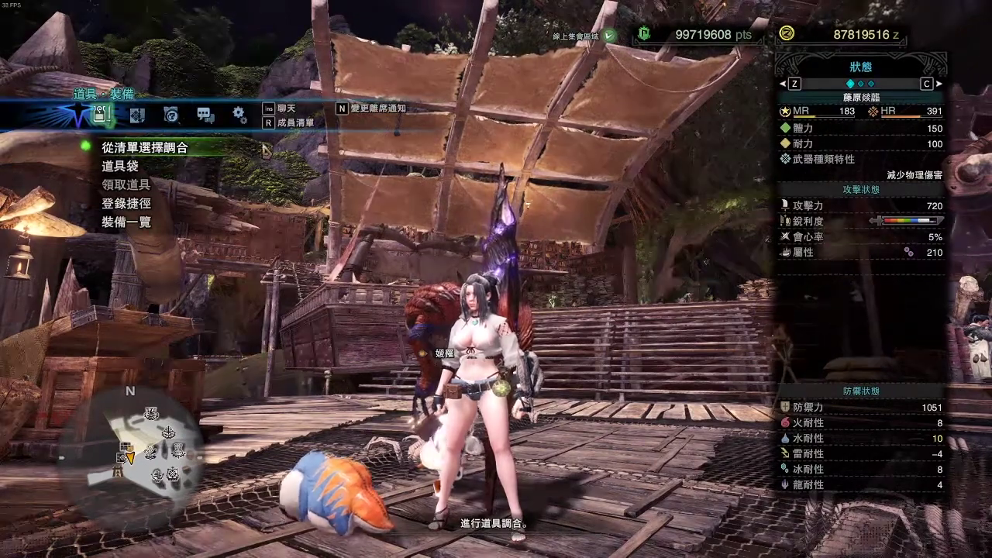
click(239, 114)
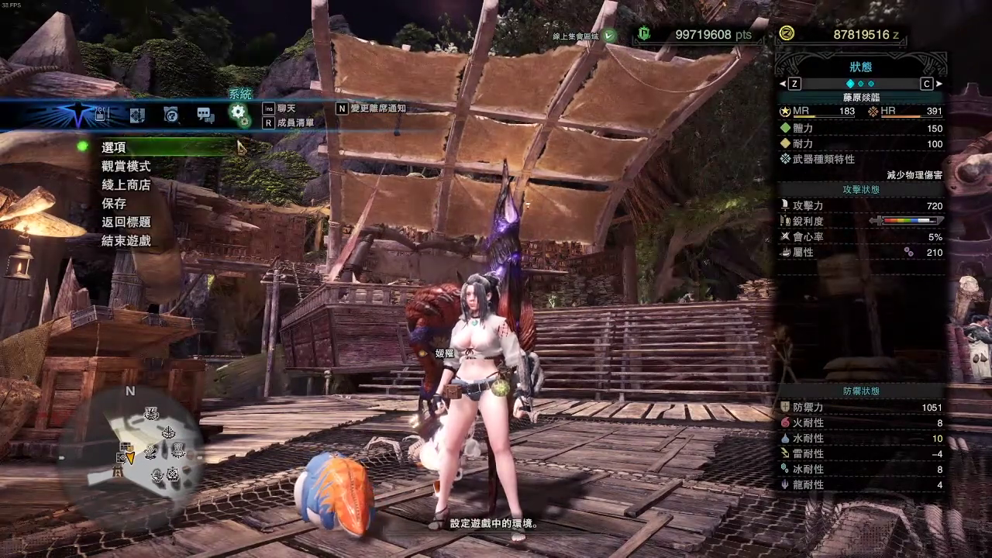
click(194, 223)
click(433, 308)
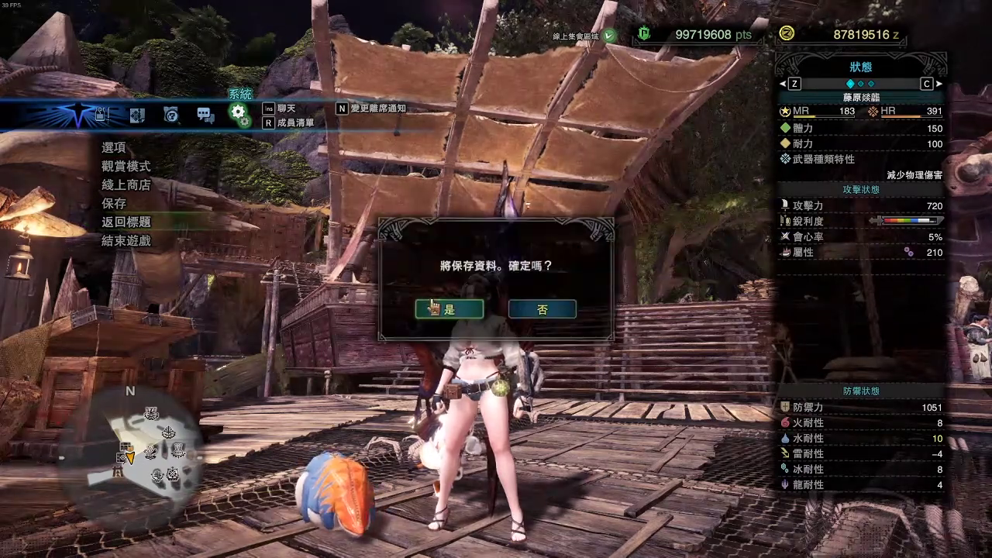
click(432, 308)
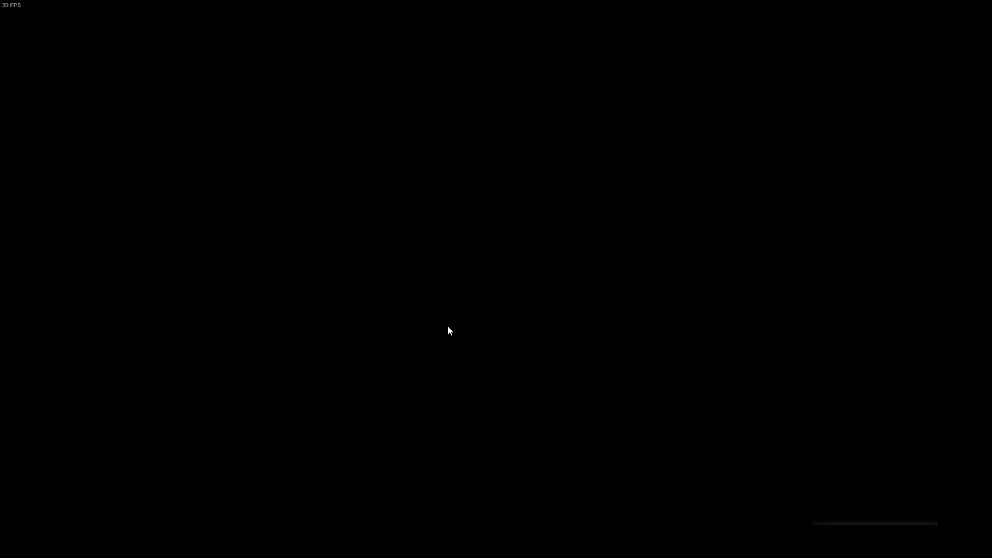
key(alt+Tab)
key(alt+Tab)
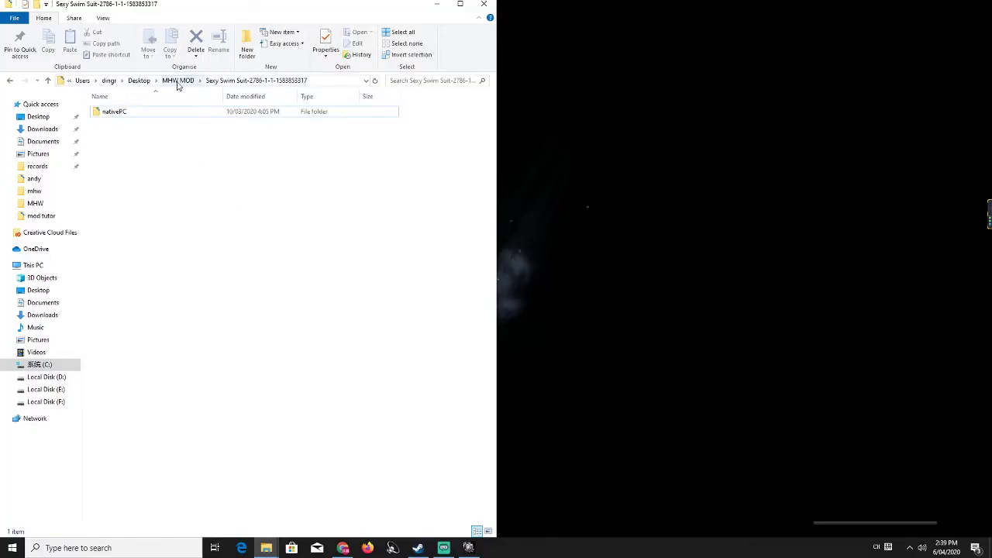
click(178, 81)
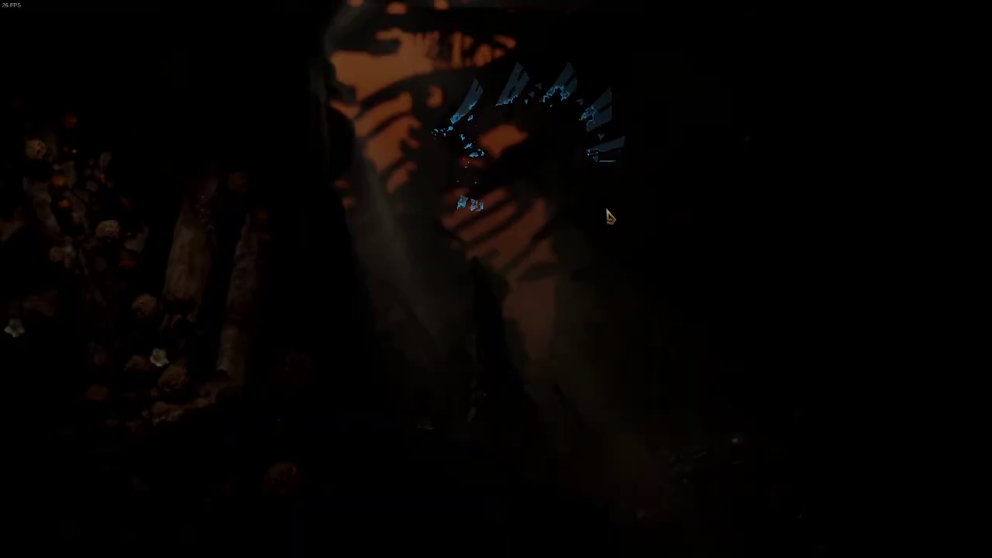
key(alt+Tab)
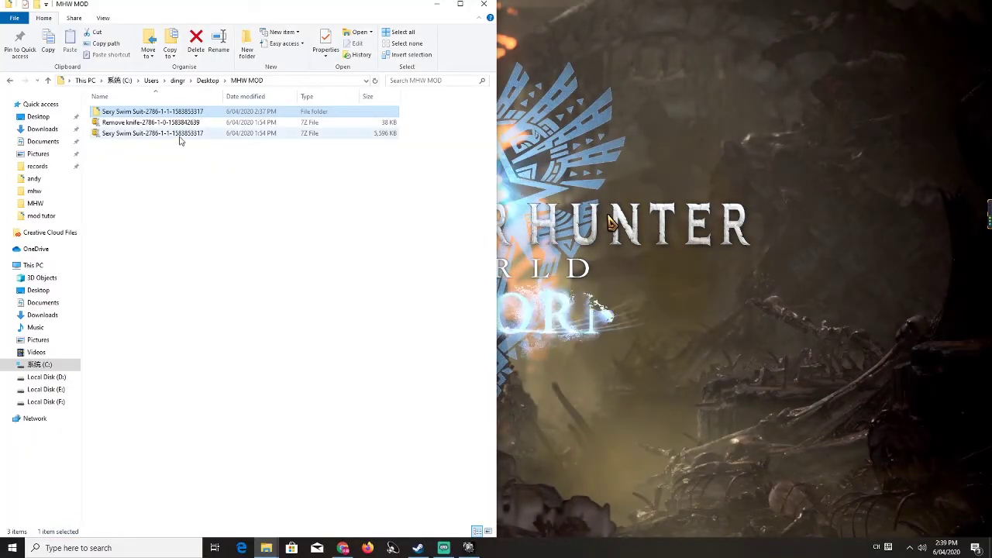
right_click(110, 125)
mouse_move(208, 167)
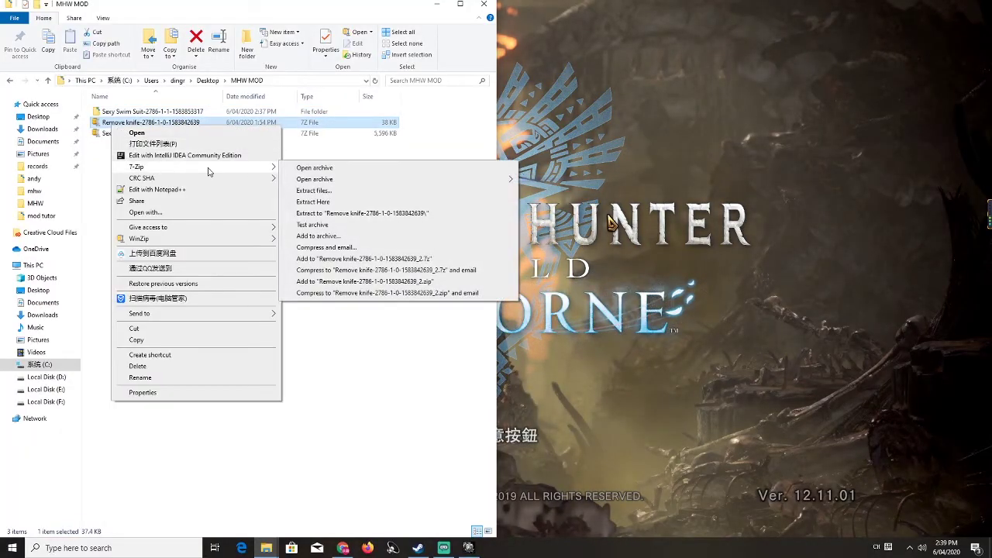
click(322, 213)
Bring up the Monster Hunter World install folder beside the MHW MOD window and open its nativePC folder
key(alt+Tab)
key(alt+Tab)
key(alt+Tab)
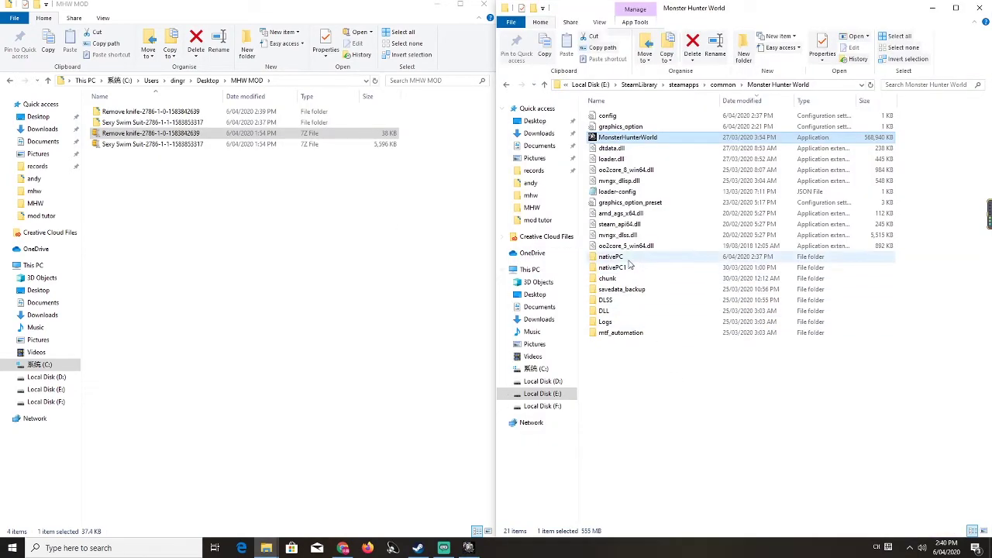
click(628, 259)
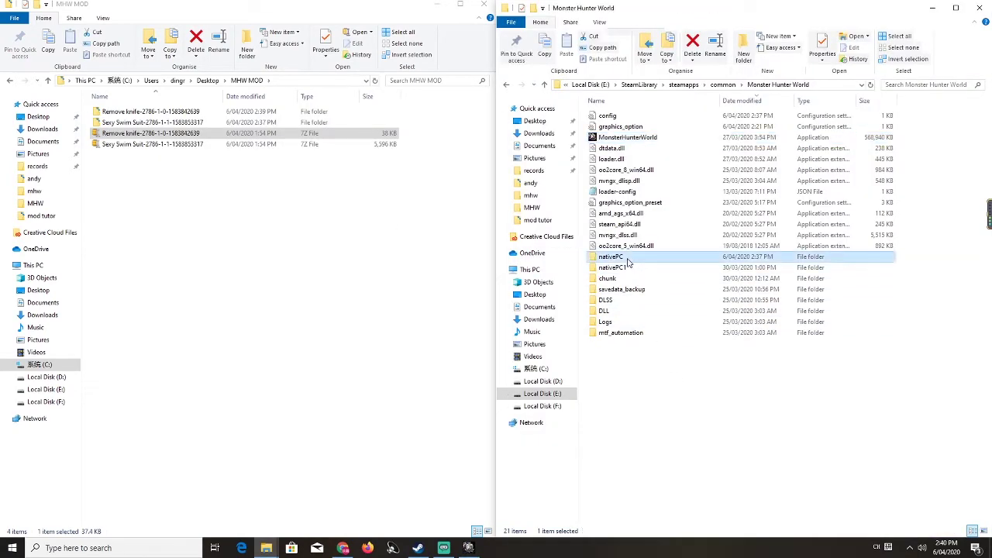
double_click(630, 262)
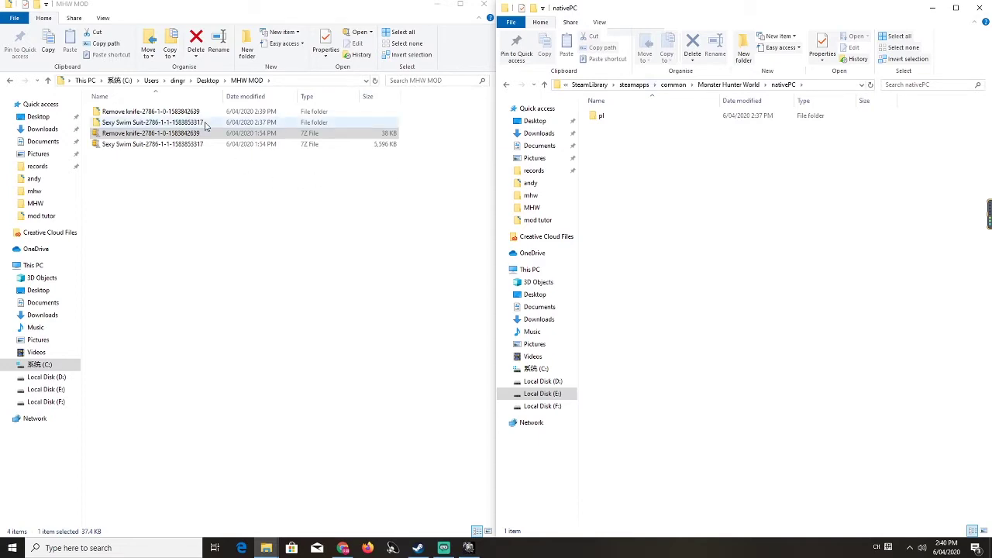
Open nativePC > pl > f_equip in the extracted Remove knife folder and the matching pl > f_equip folder in the game's nativePC
double_click(208, 112)
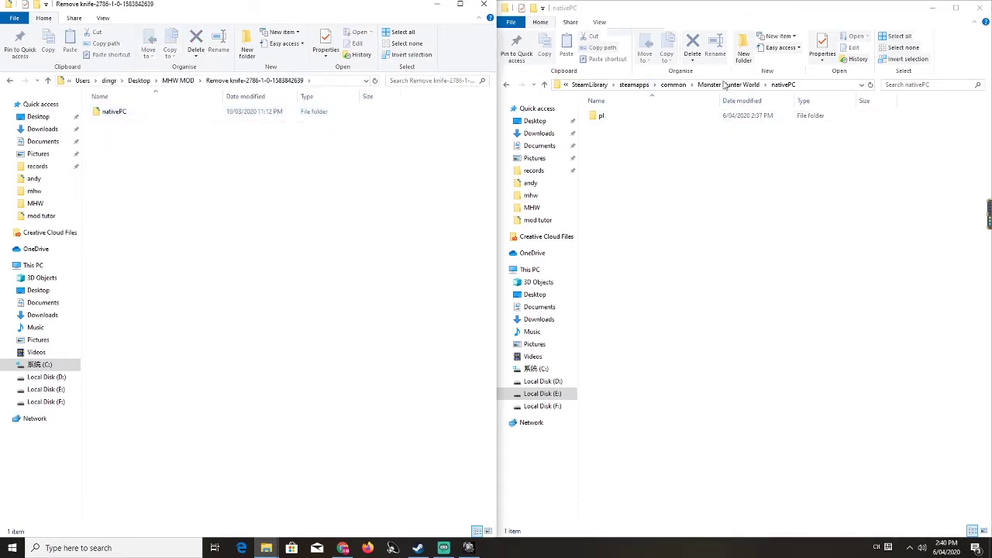
double_click(164, 112)
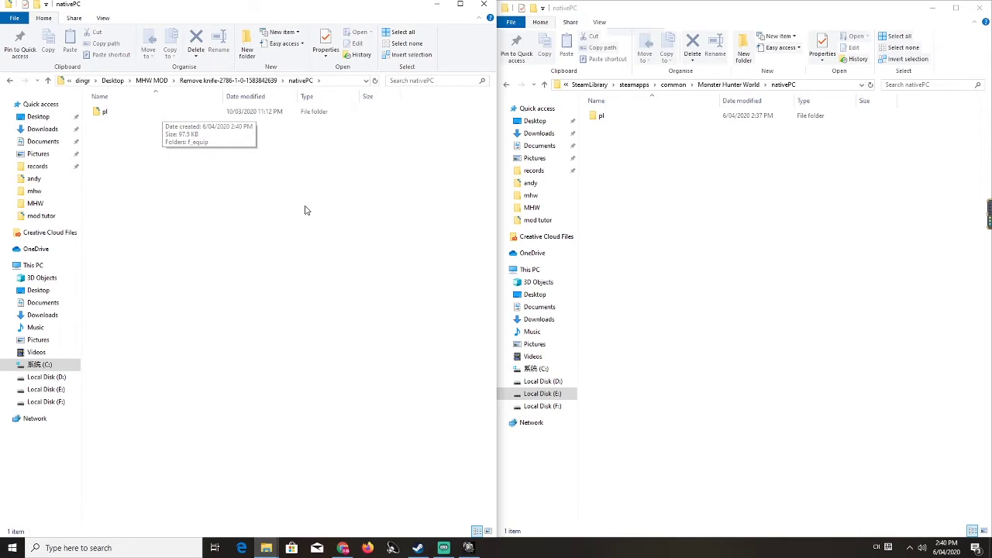
double_click(306, 114)
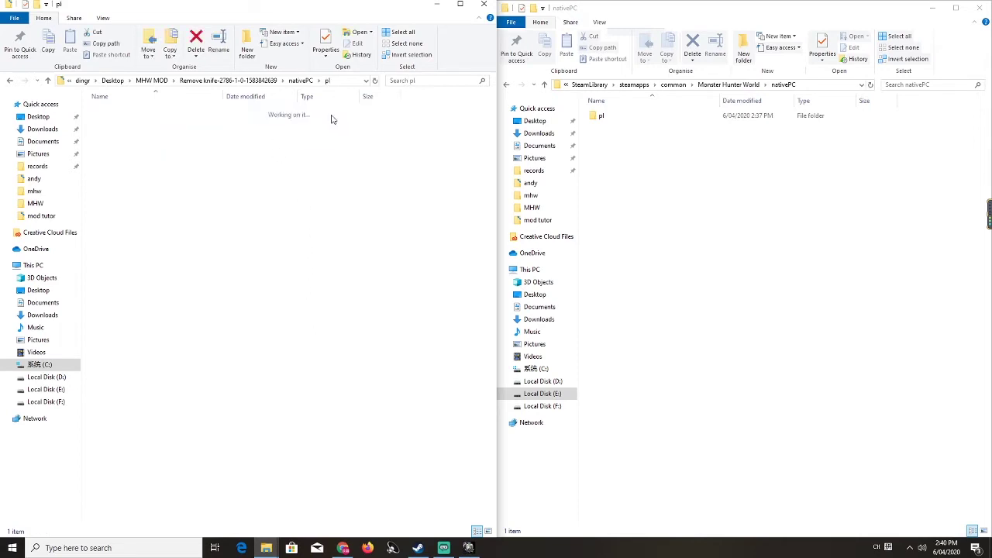
double_click(603, 117)
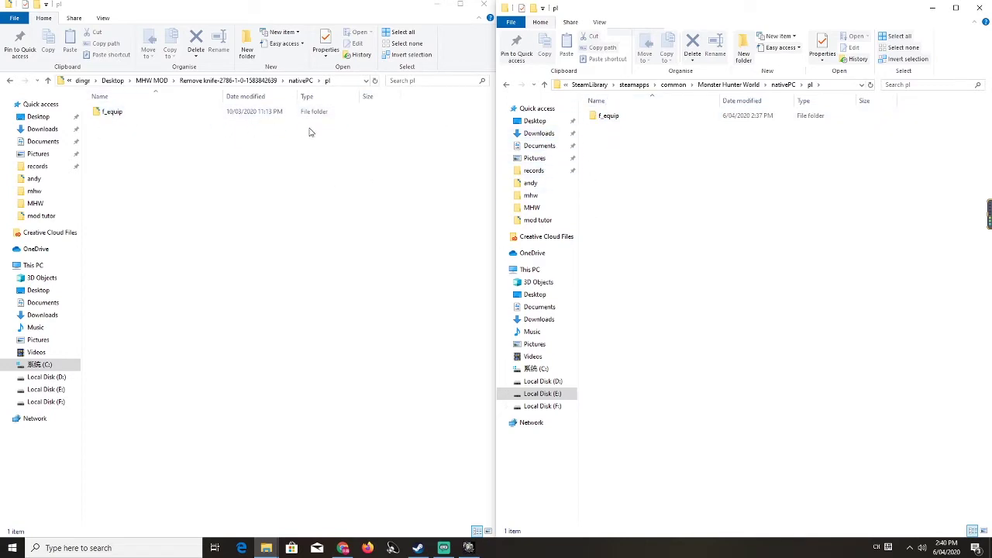
double_click(623, 118)
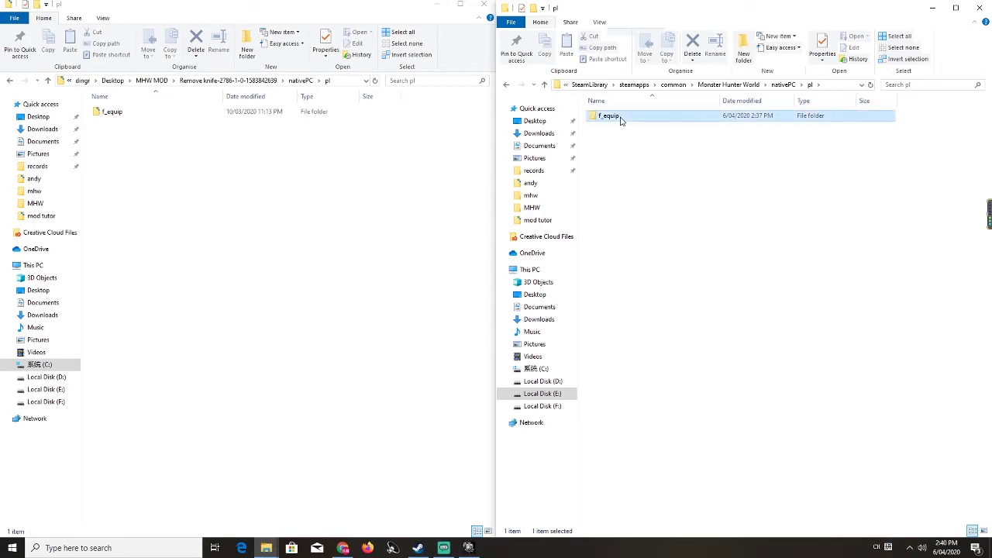
double_click(196, 111)
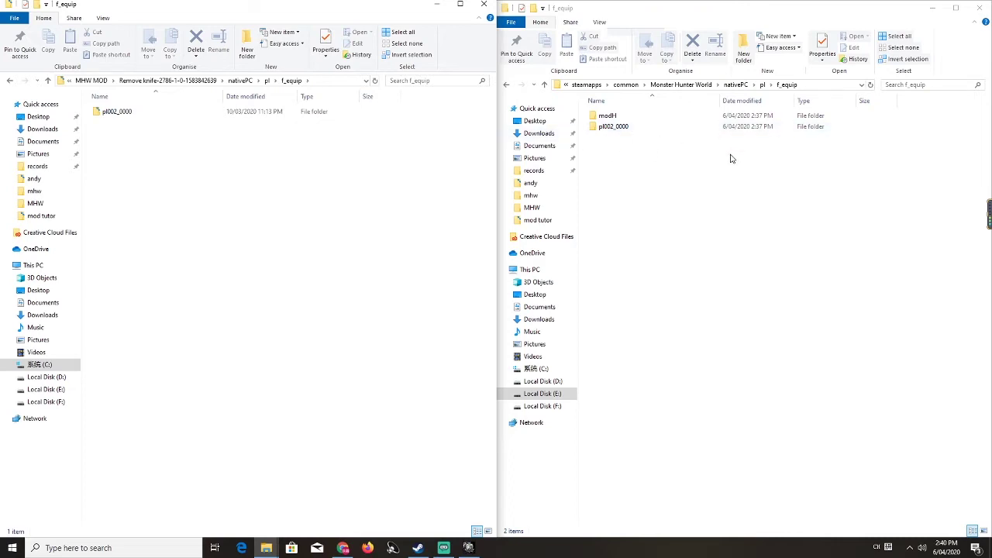
Switch to the browser and examine the steamxo.com armor ID table for the model paths of the 獵人 helmet and body armor
key(alt+Tab)
click(666, 209)
click(590, 9)
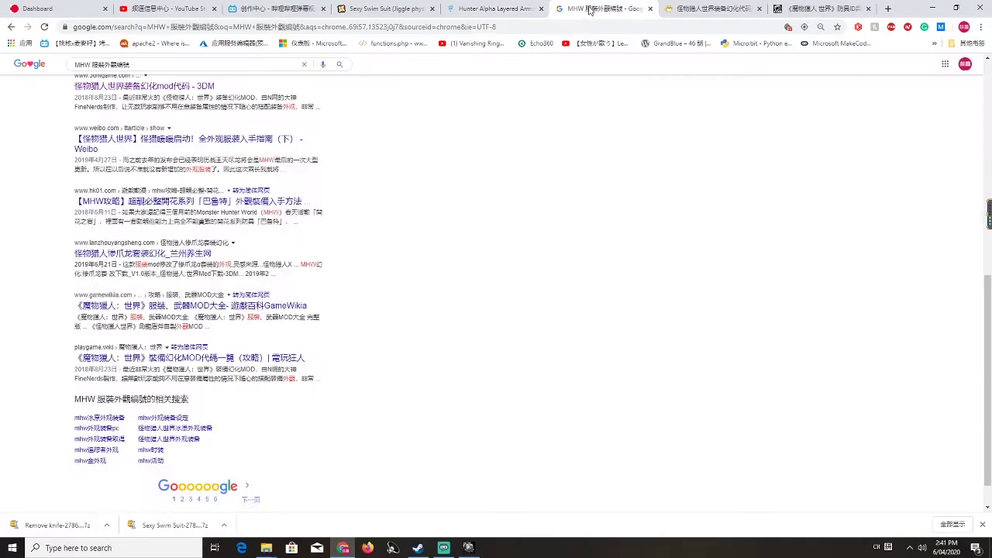
click(709, 9)
click(759, 9)
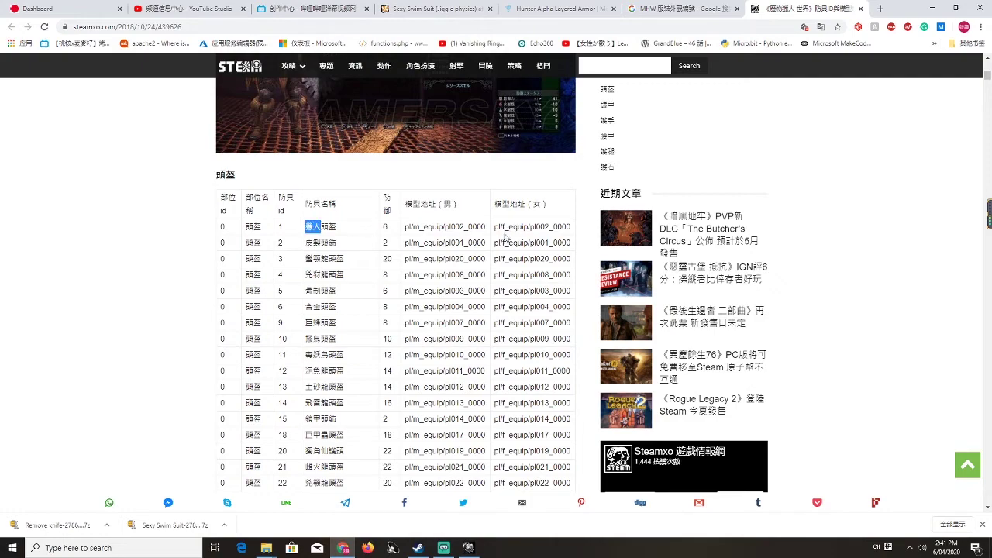
scroll(279, 234, down, 20)
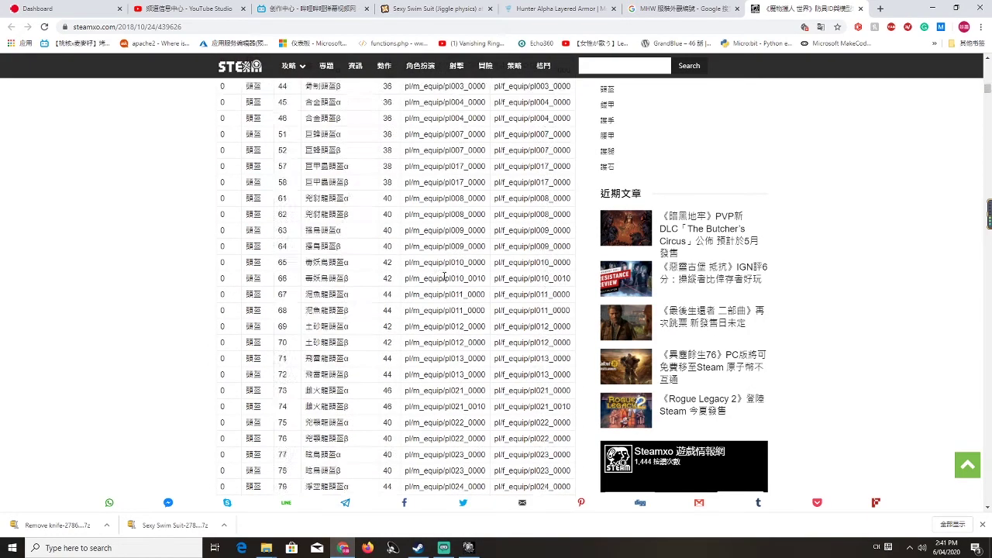
scroll(292, 374, down, 15)
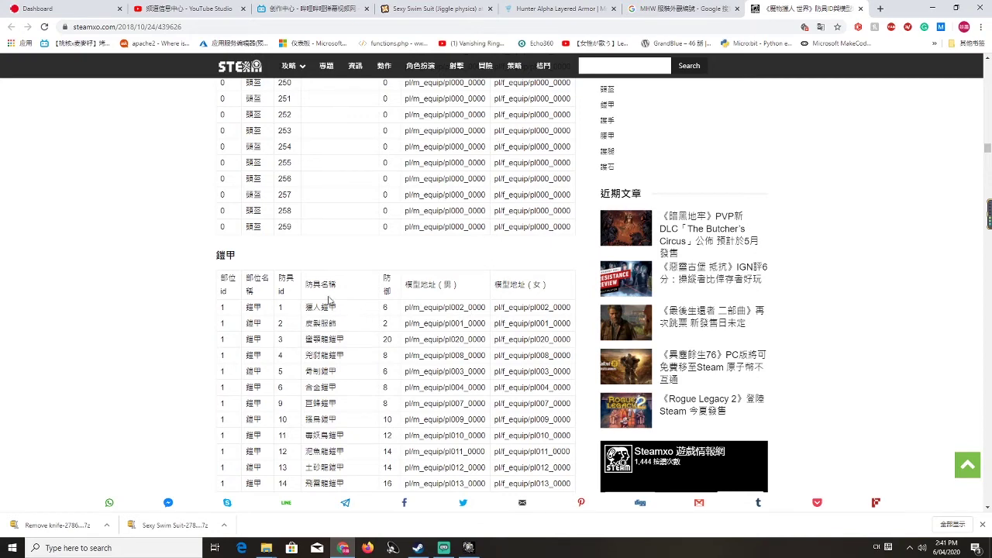
Back in File Explorer, copy the mod's wst folder from pl002_0000 into the game's pl002_0000 folder, replacing the existing files
key(alt+Tab)
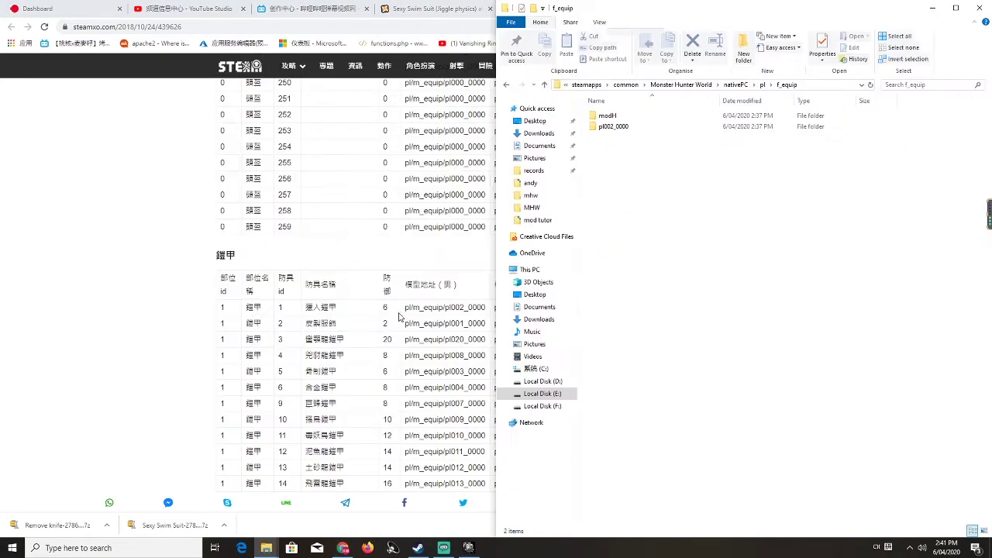
key(alt+Tab)
key(alt+Tab)
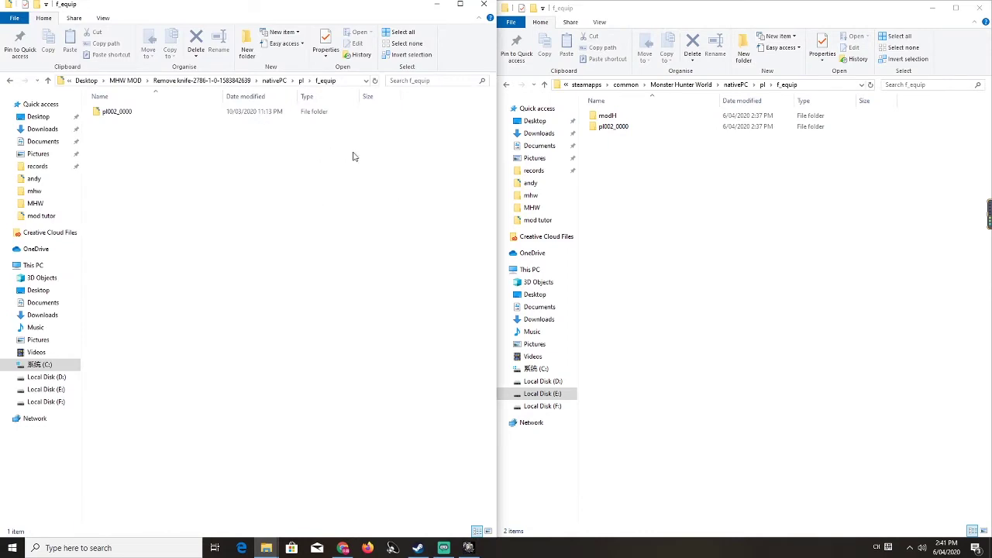
double_click(614, 128)
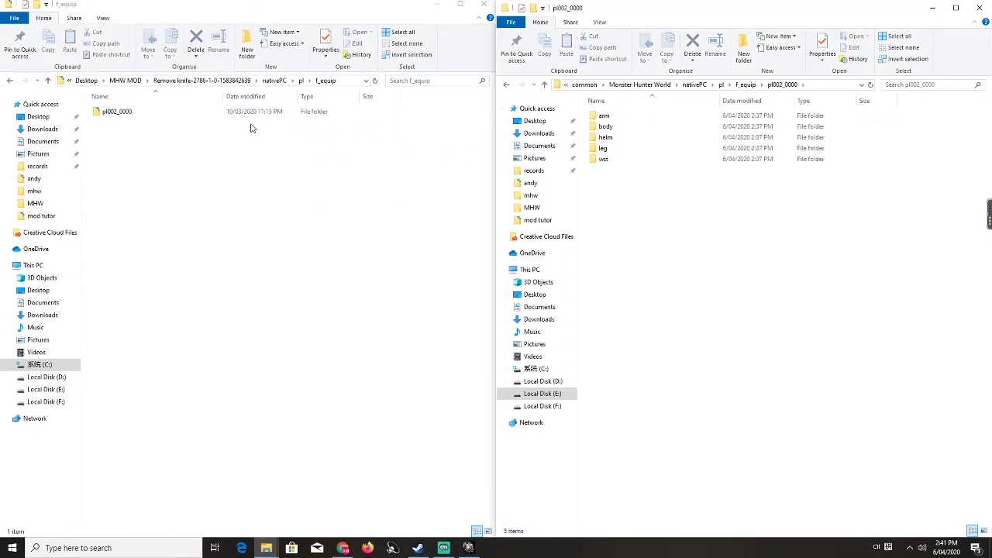
double_click(215, 116)
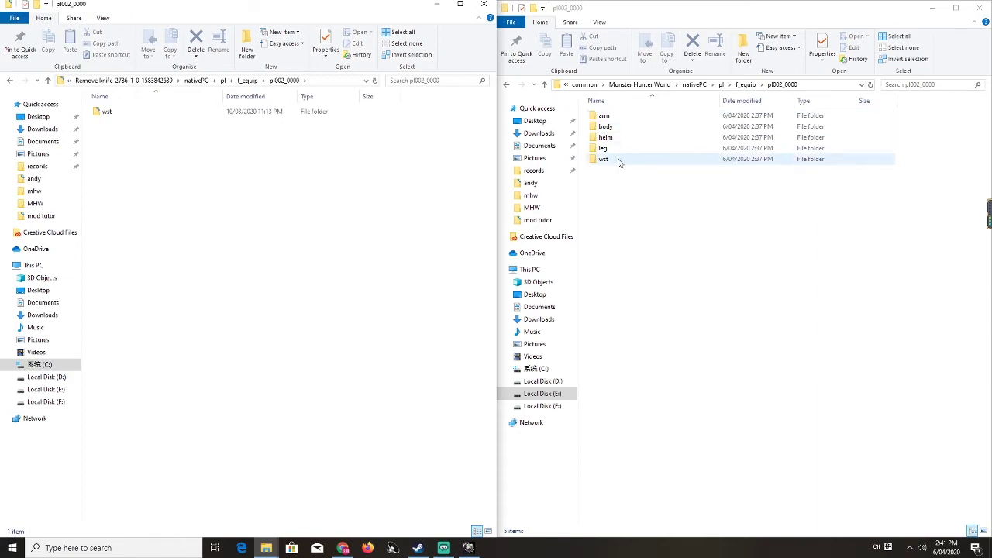
mouse_move(115, 112)
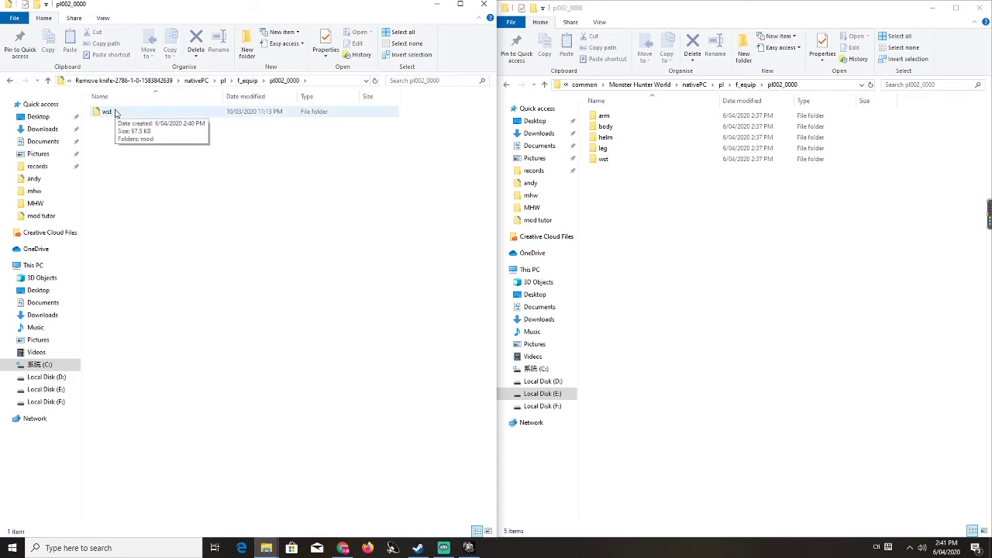
drag(106, 114, 641, 221)
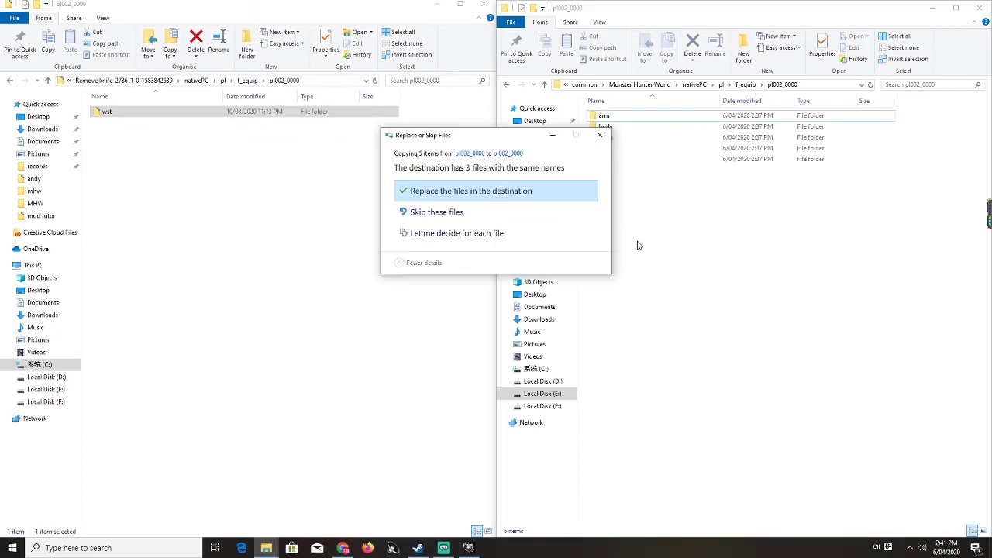
click(411, 193)
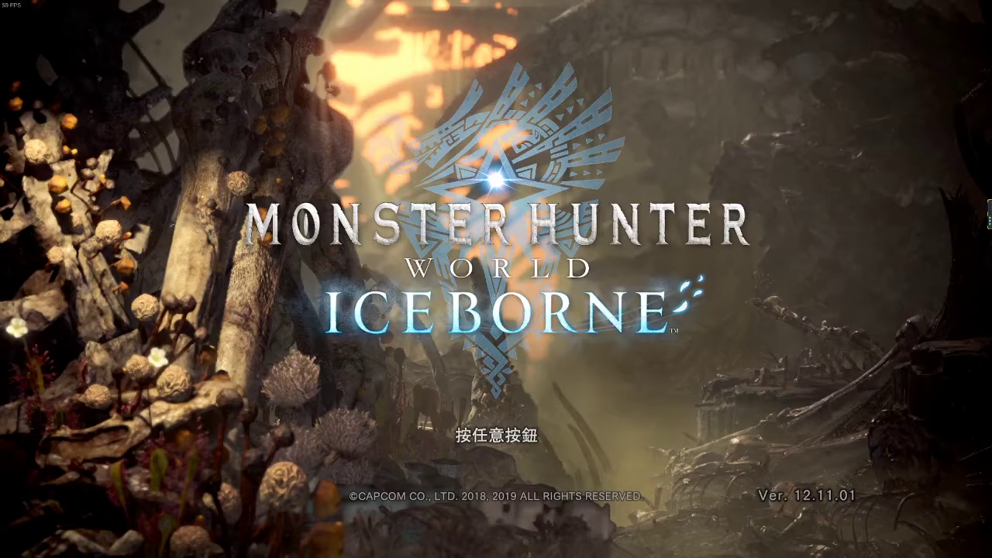
In Monster Hunter World, start the game from the title screen (開始遊戲) and load the first save slot
click(434, 344)
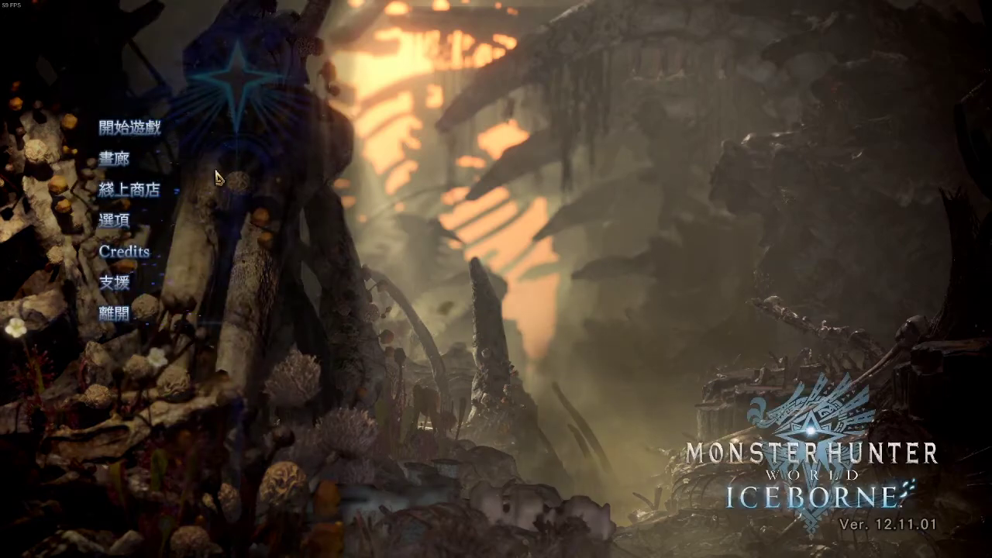
click(189, 138)
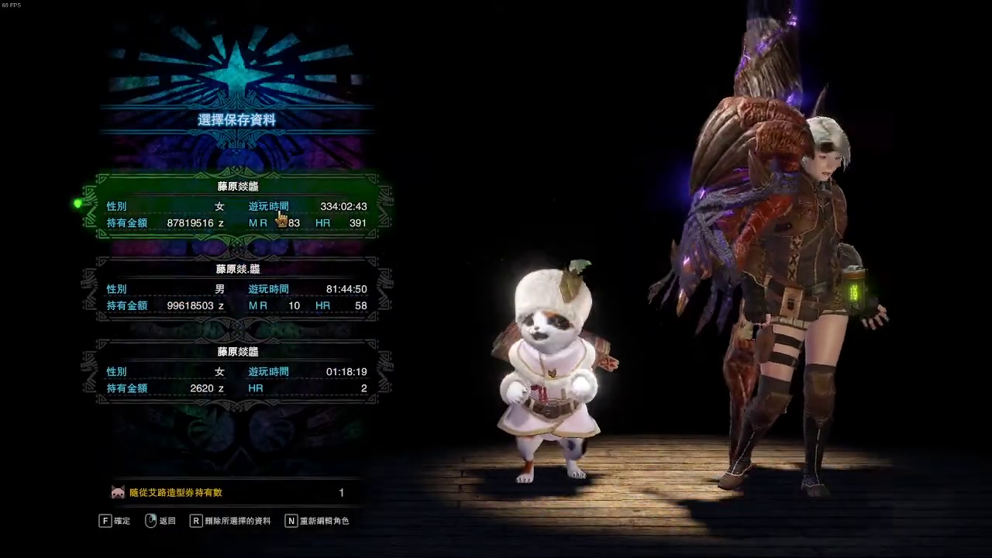
click(280, 220)
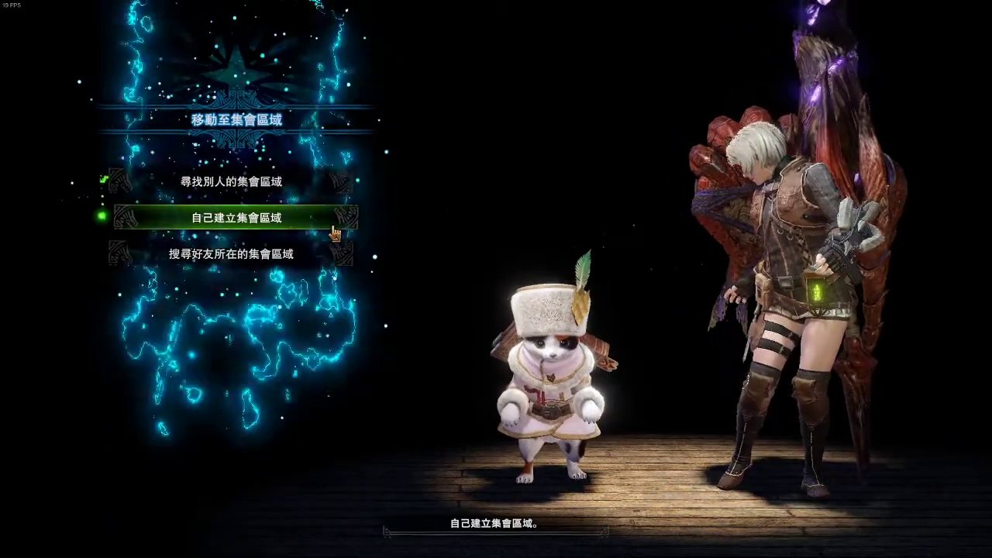
Create an own gathering area (自己建立集會區域) with the preset settings and start in it
click(281, 217)
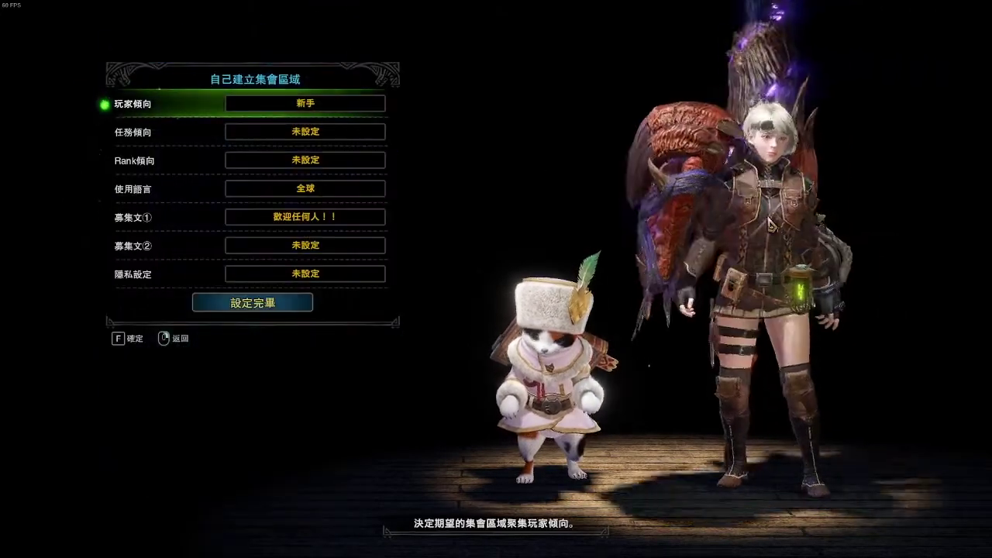
click(232, 303)
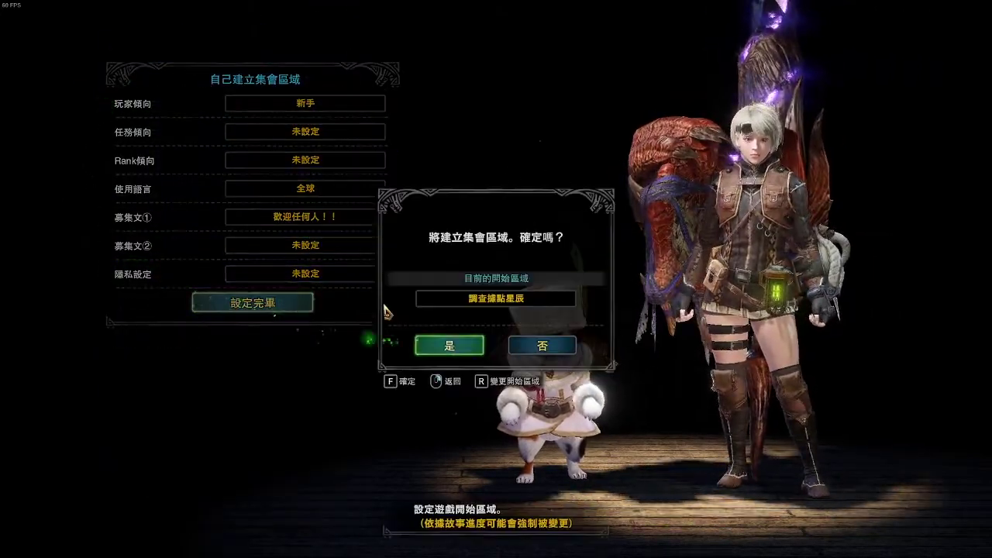
click(450, 352)
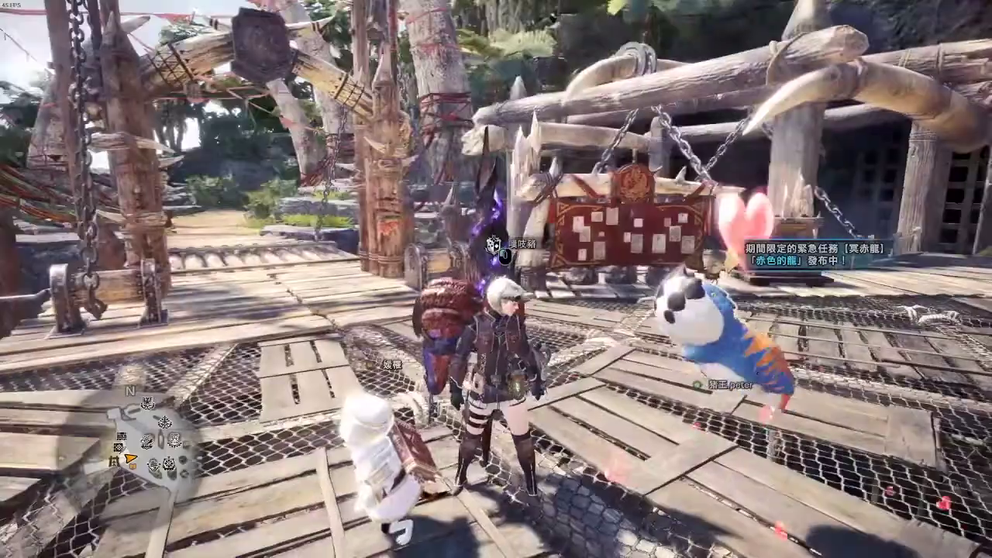
Walk to the item box near the quest board and open its layered armor settings (外觀裝備設定)
key(w)
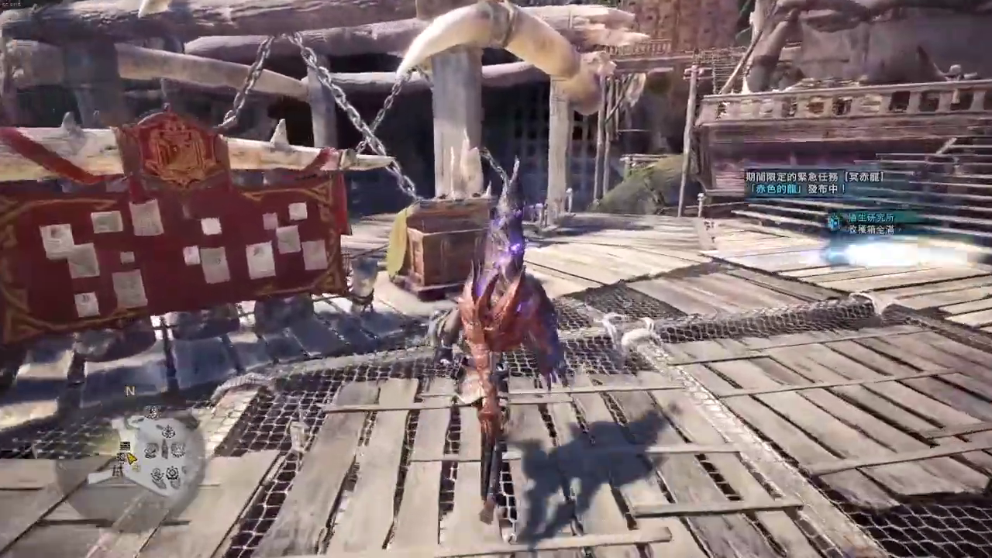
key(f)
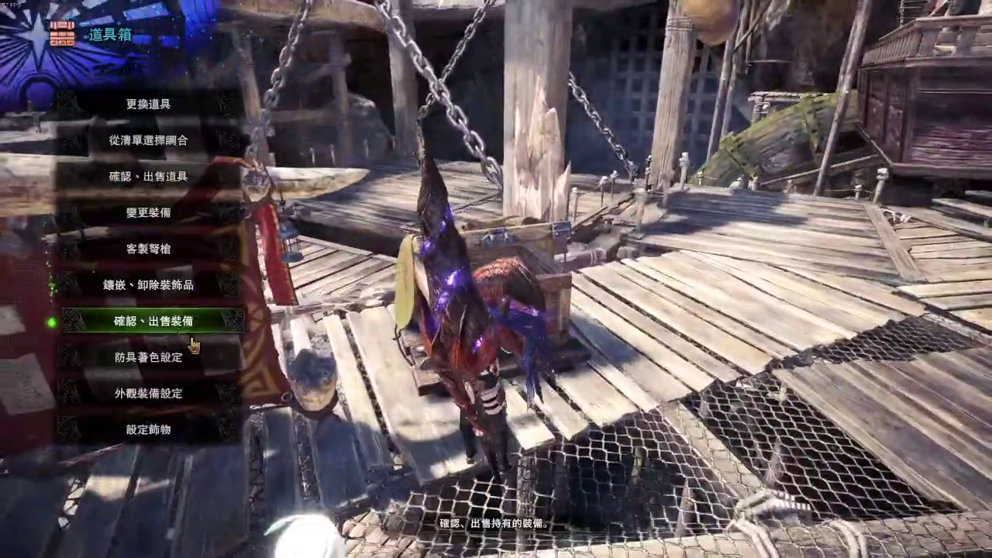
click(240, 393)
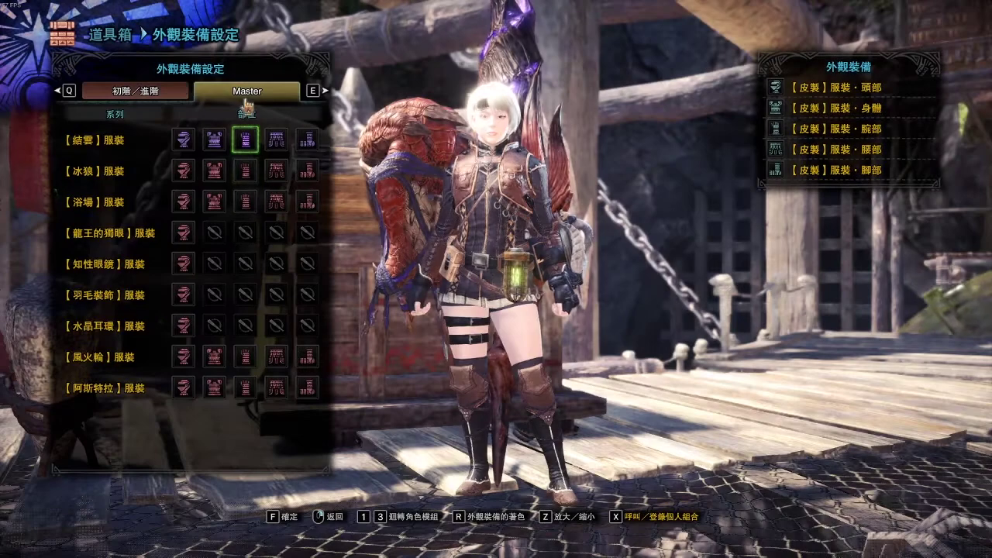
Apply the full 獵人α layered armor set from the 初階／進階 list
key(q)
scroll(159, 261, down, 6)
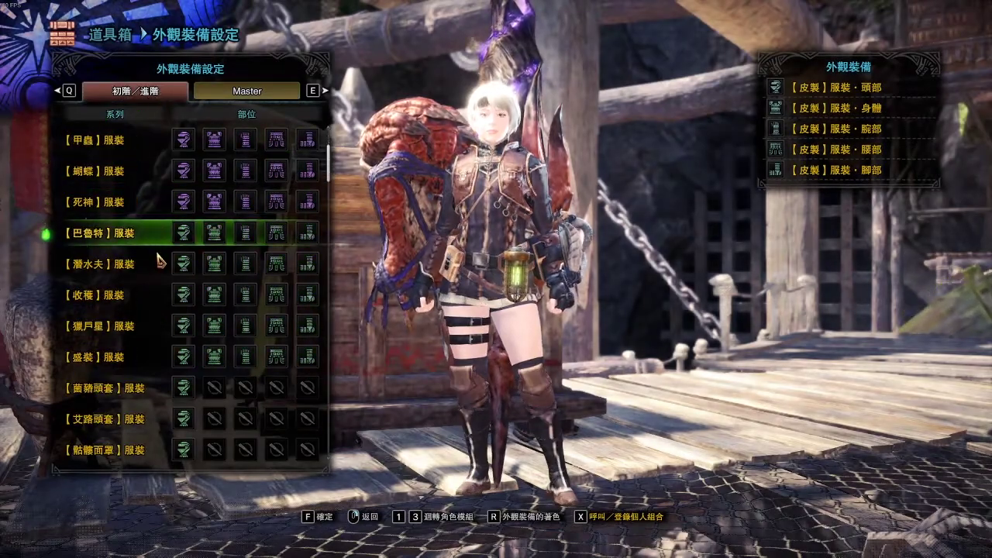
scroll(159, 261, down, 15)
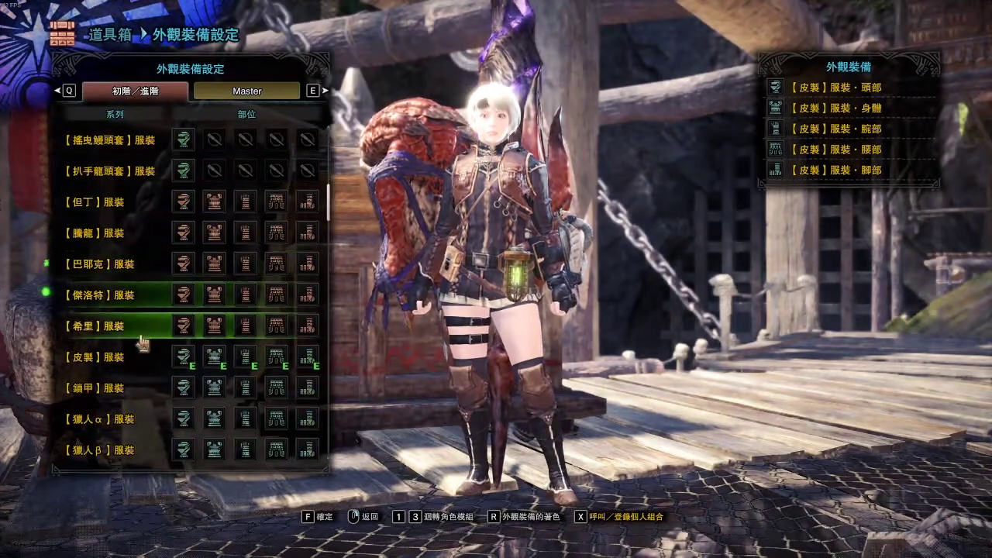
click(101, 418)
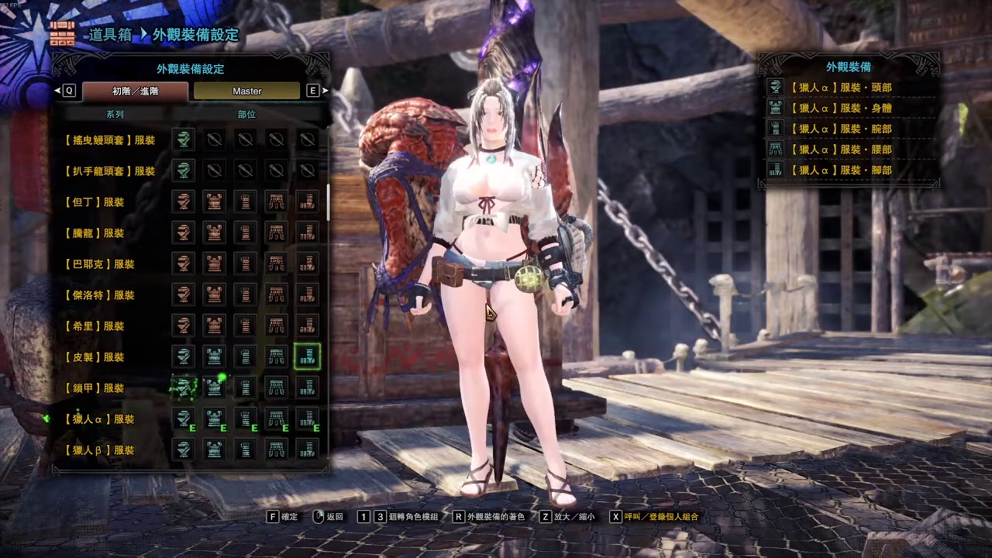
Rotate the character model to inspect the modded 獵人α outfit from the side, back and front
key(1)
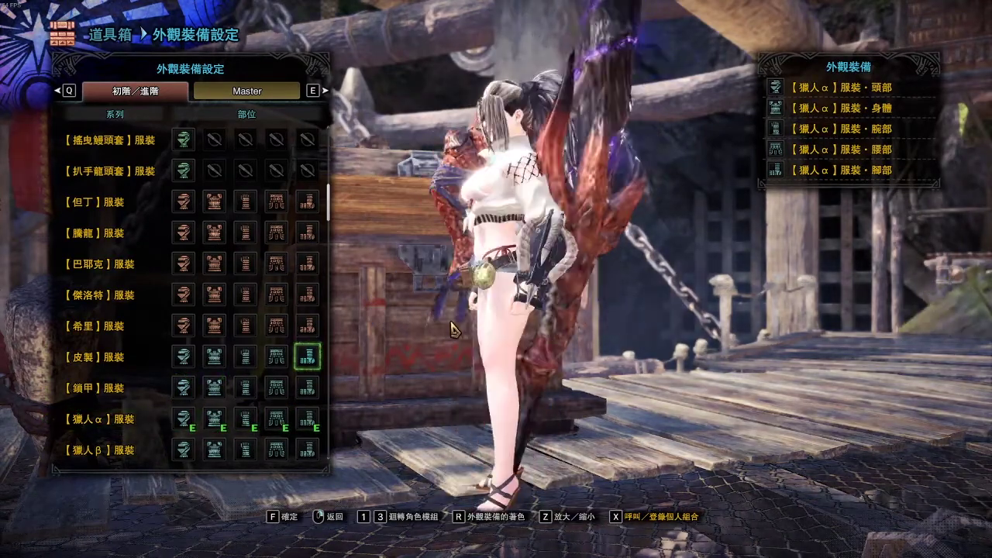
key(3)
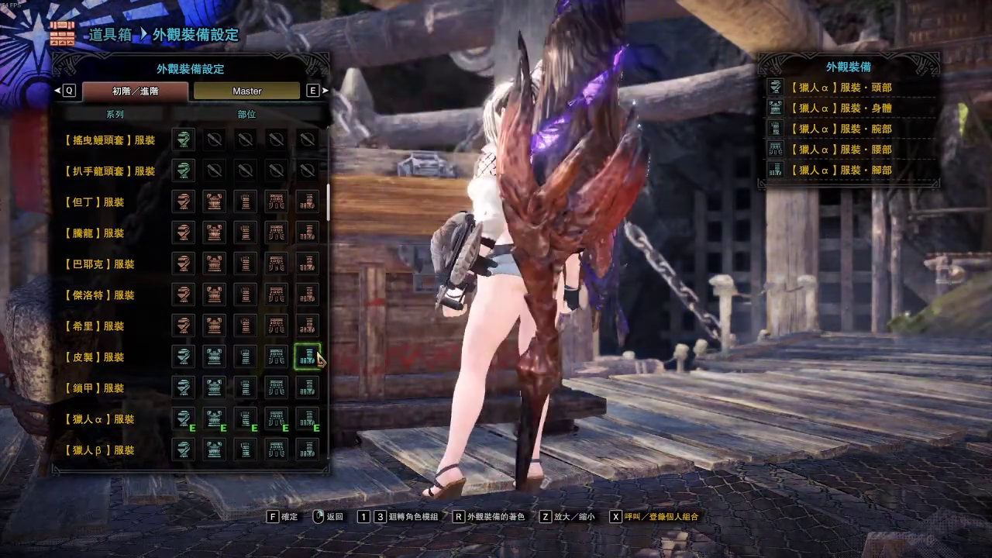
key(3)
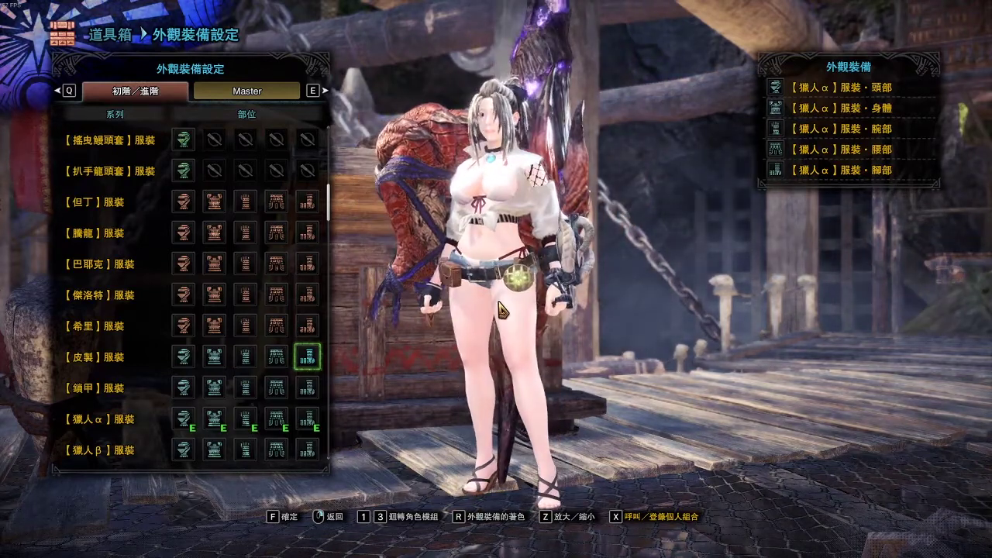
key(z)
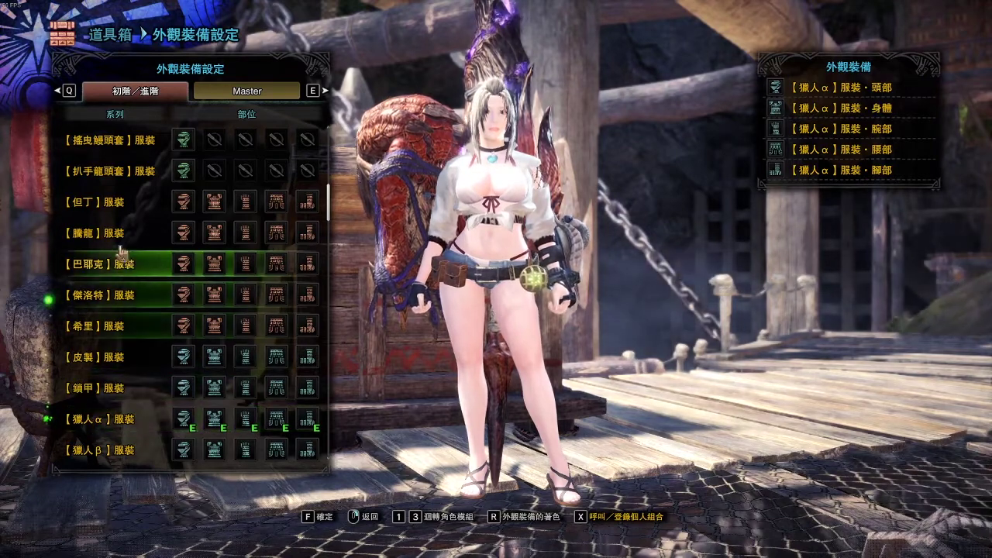
Apply the full 但丁 layered armor set and bring up the Master list of layered armor
click(122, 202)
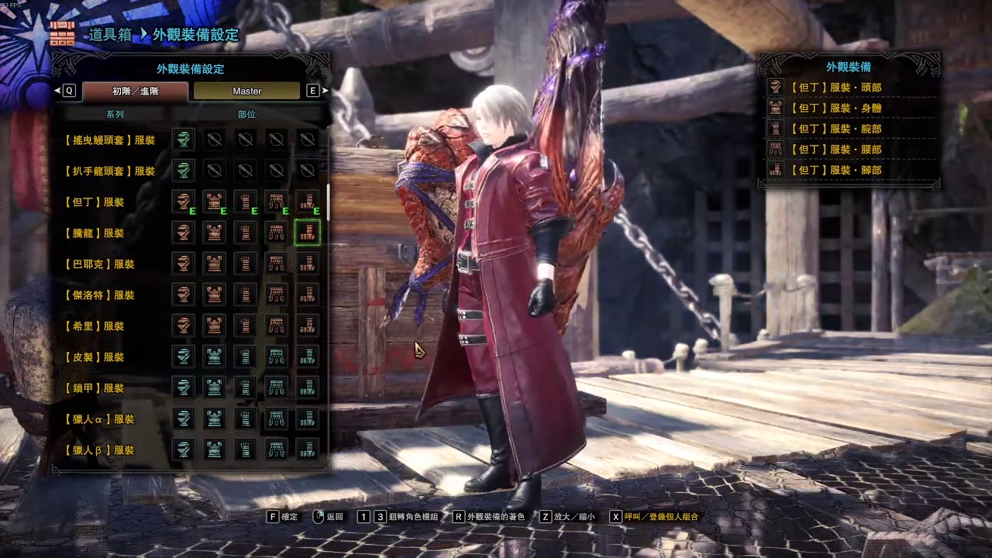
scroll(150, 321, up, 14)
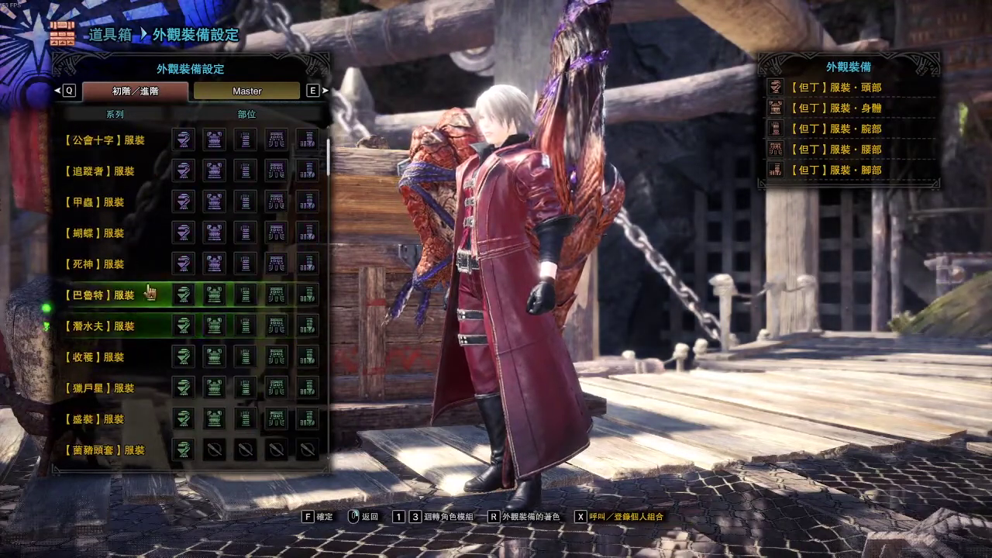
scroll(149, 292, up, 4)
key(e)
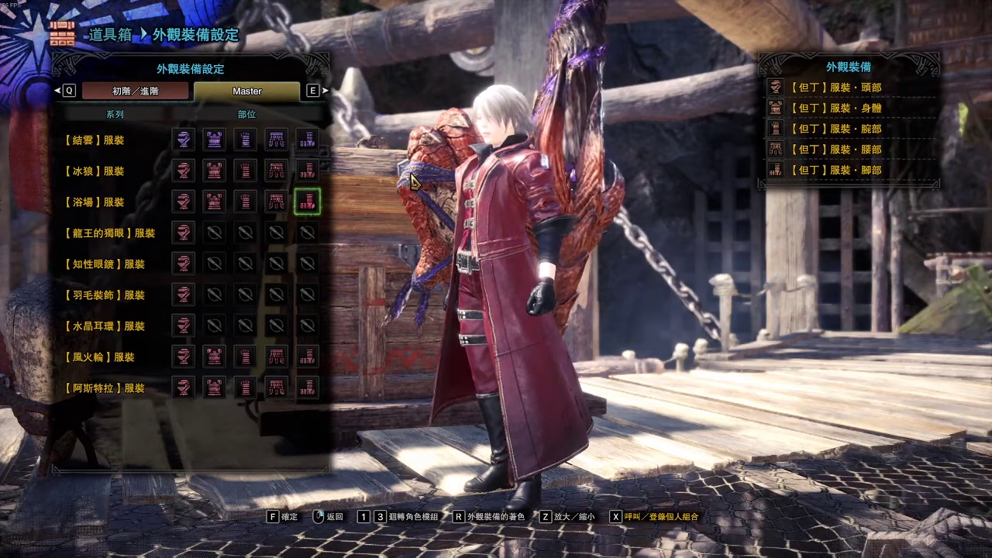
Switch to the browser and look through the helmet (頭盔) rows of the steamxo.com armor ID table
key(alt+Tab)
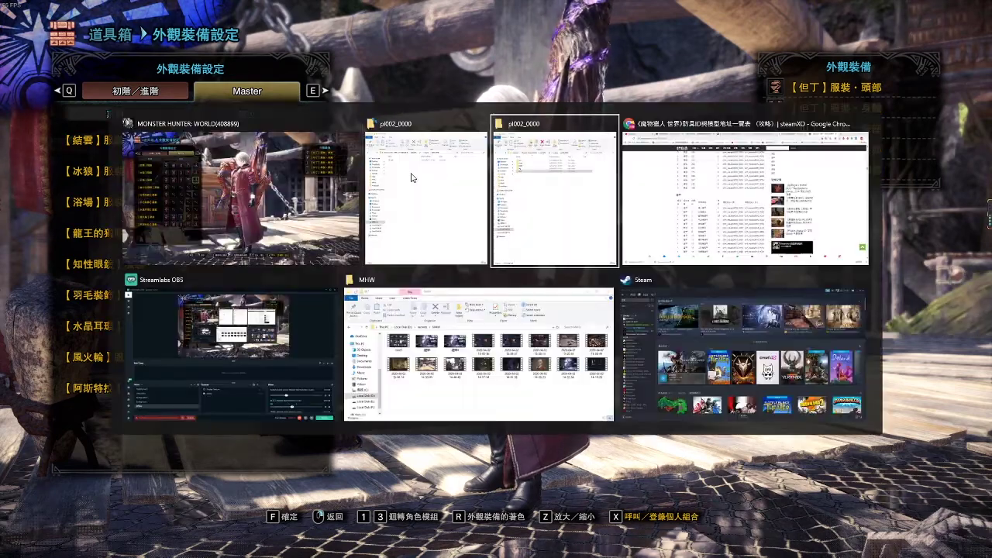
key(alt+Tab)
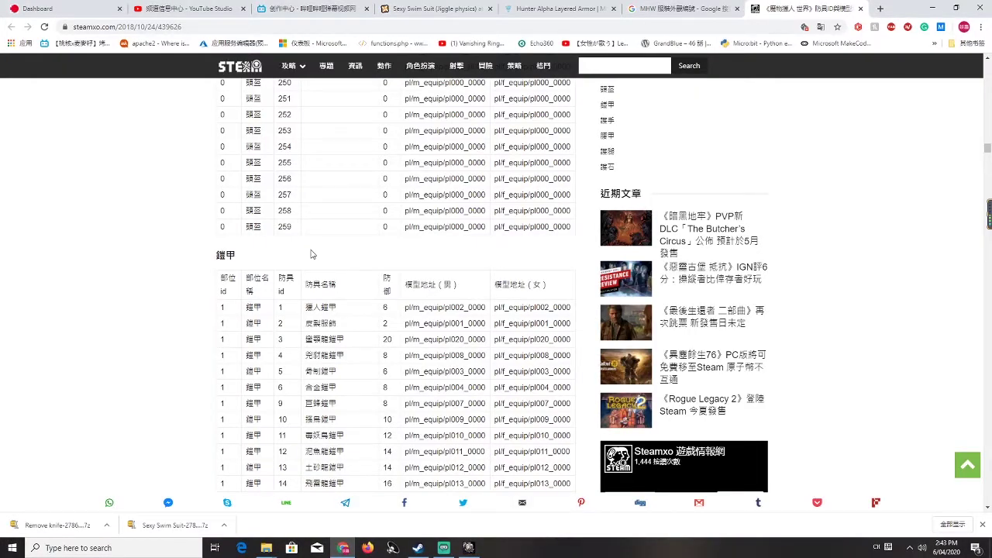
scroll(318, 312, up, 15)
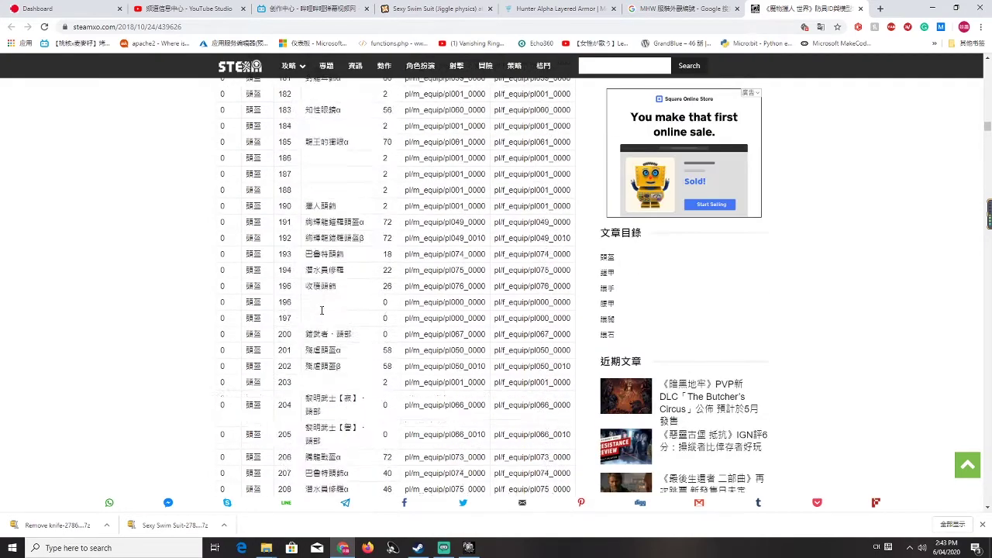